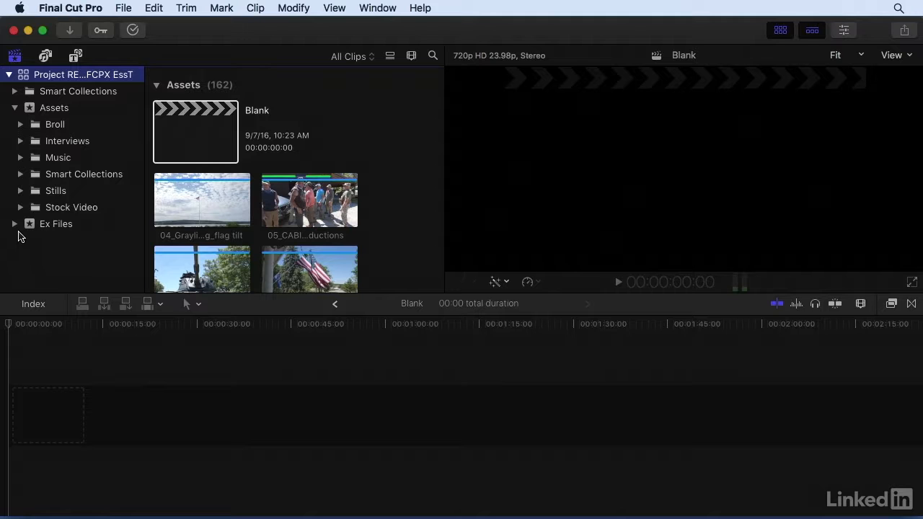
Step: Open the Navigate project from the 3.8 event inside Ex Files > Chapter 3
{"action": "left_click", "coordinate": [15, 225]}
{"action": "scroll", "coordinate": [17, 230], "scroll_direction": "down", "scroll_amount": 5}
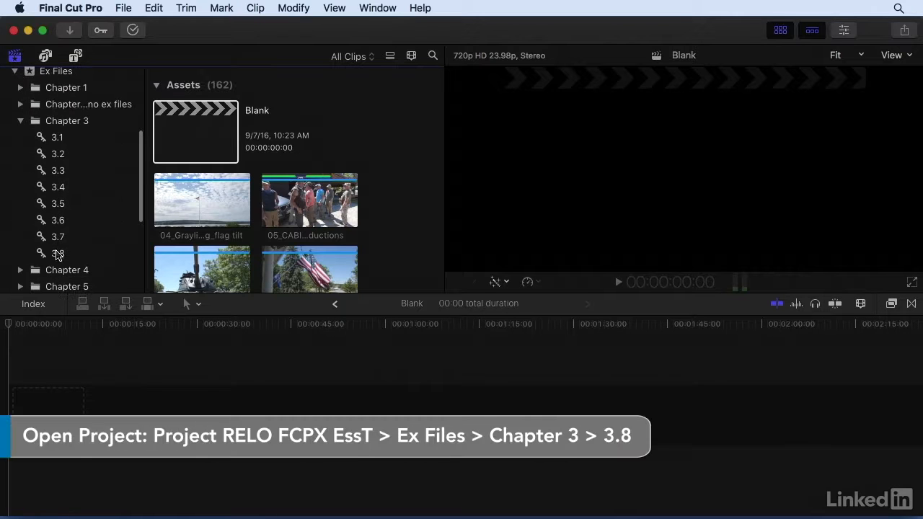
{"action": "left_click", "coordinate": [58, 253]}
{"action": "double_click", "coordinate": [186, 130]}
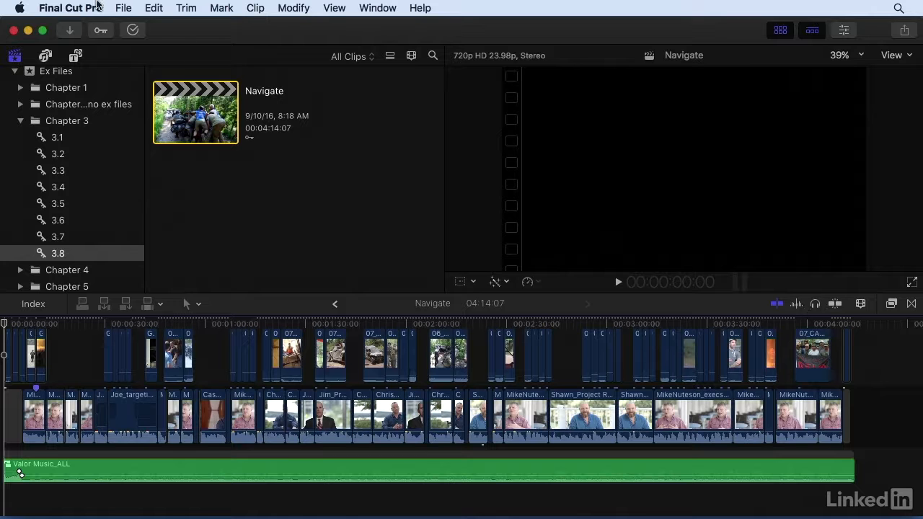
Step: Turn off clip skimming in the timeline
{"action": "left_click", "coordinate": [333, 7]}
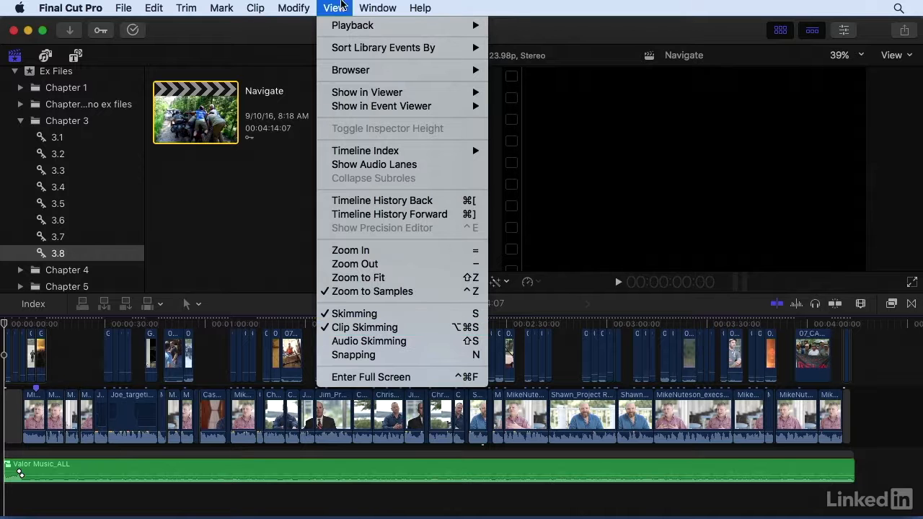
{"action": "left_click", "coordinate": [341, 6]}
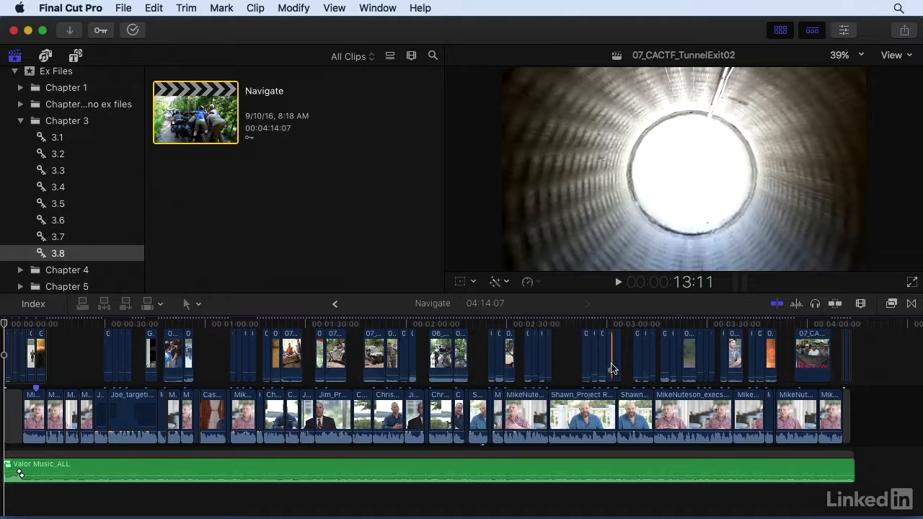
{"action": "key", "text": "super+alt+s"}
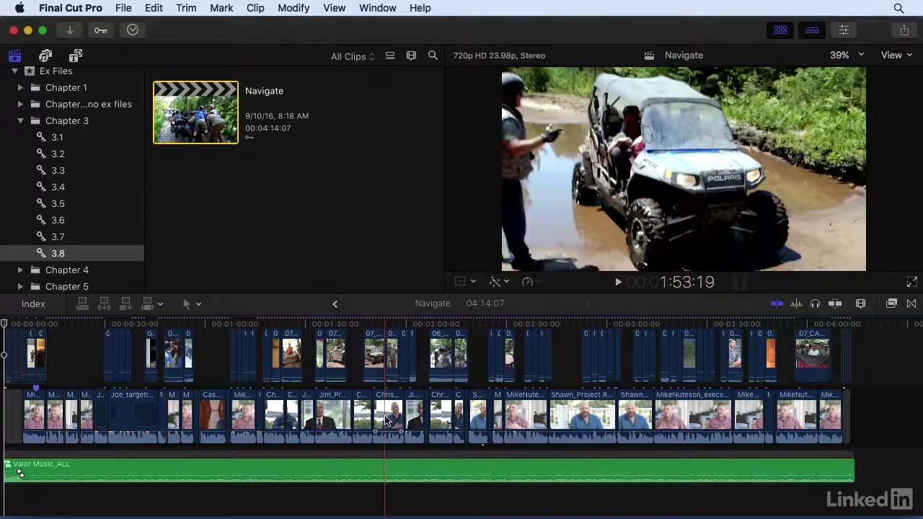
Step: Switch timeline skimming off and back on
{"action": "scroll", "coordinate": [386, 421], "scroll_direction": "up", "scroll_amount": 2}
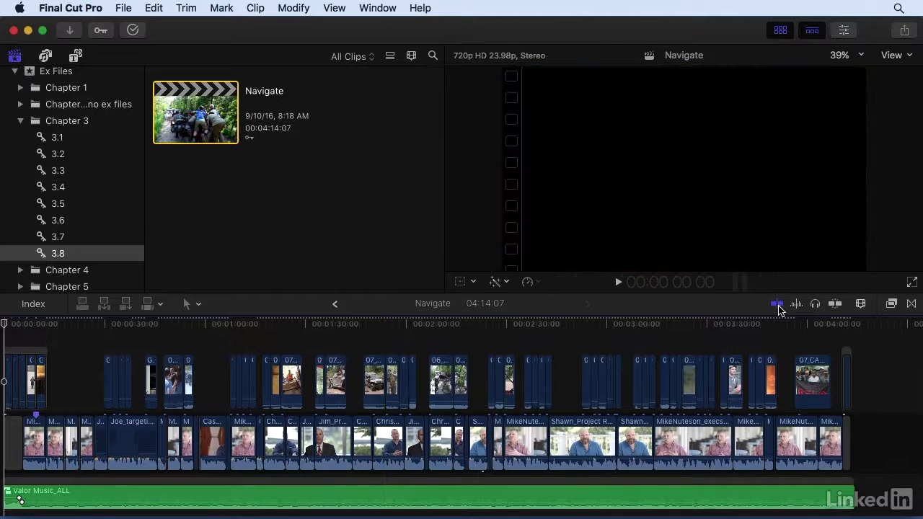
{"action": "left_click", "coordinate": [777, 305]}
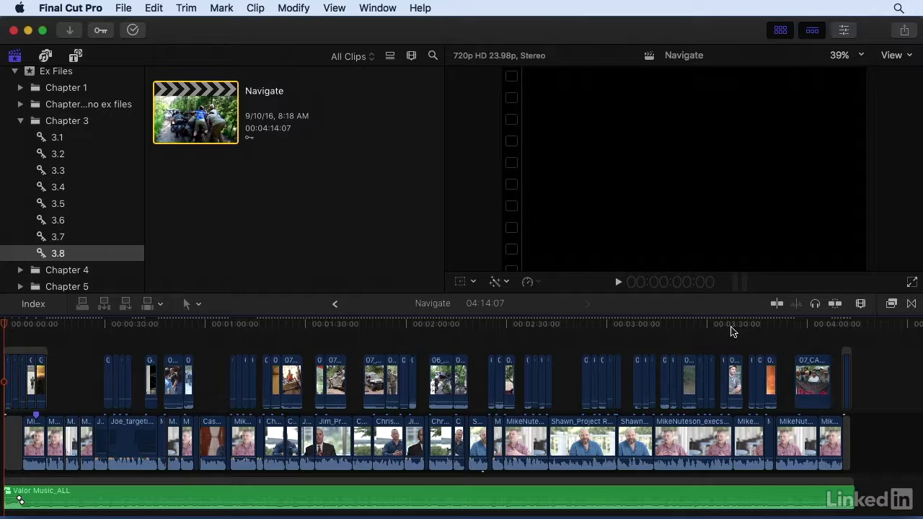
{"action": "left_click", "coordinate": [781, 304]}
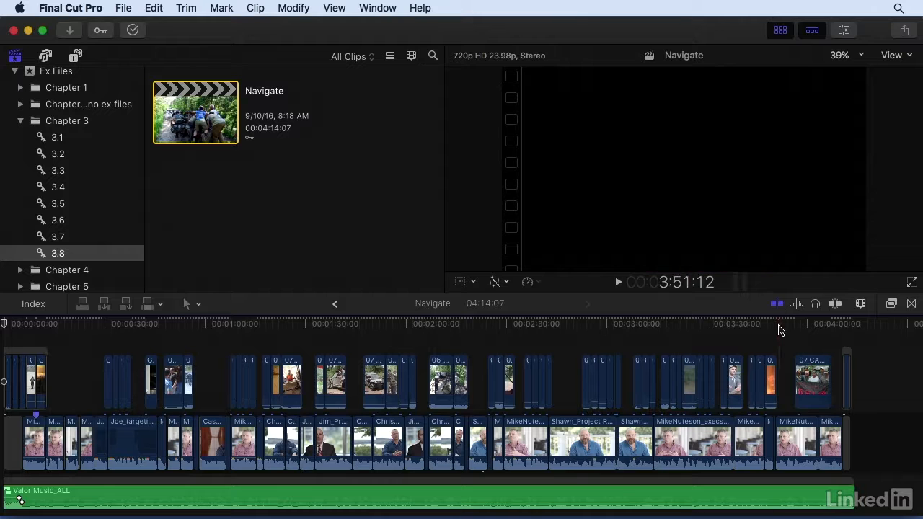
Step: Place the playhead at about 1:51 and zoom the timeline in around it
{"action": "left_click", "coordinate": [815, 305]}
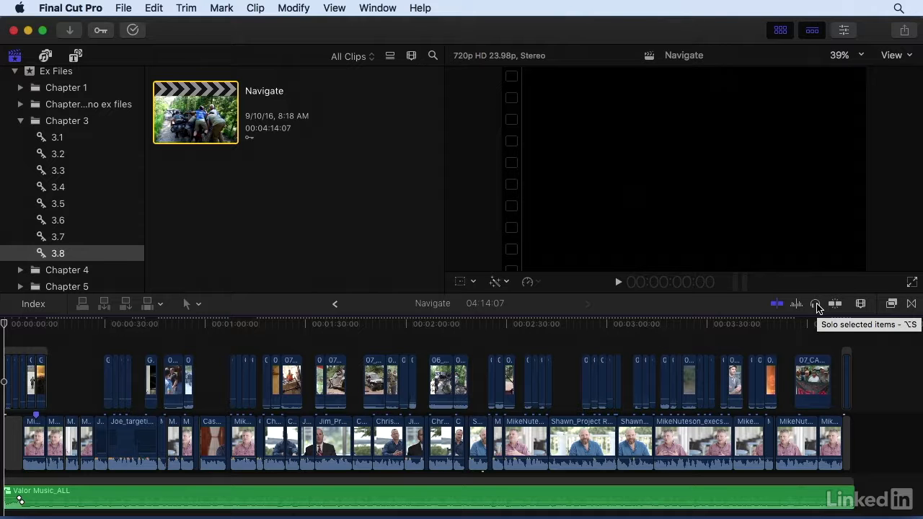
{"action": "left_click", "coordinate": [377, 328]}
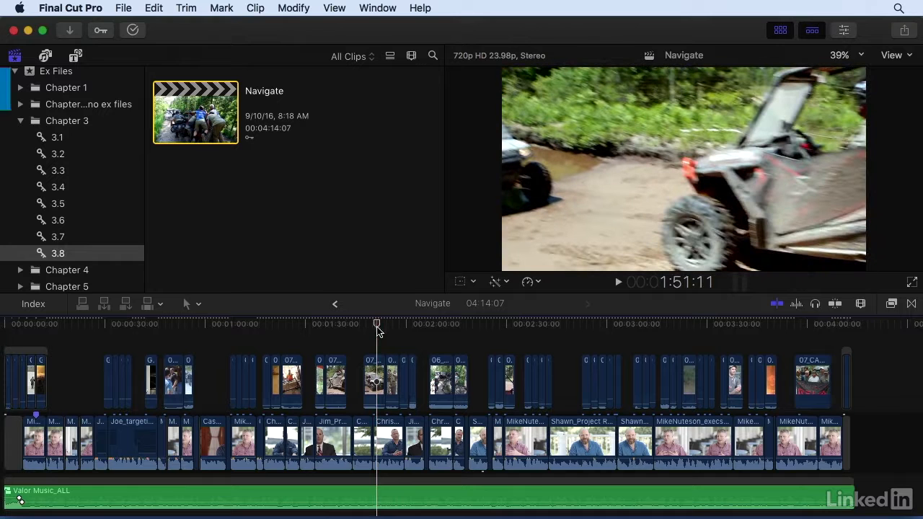
{"action": "key", "text": "super+plus"}
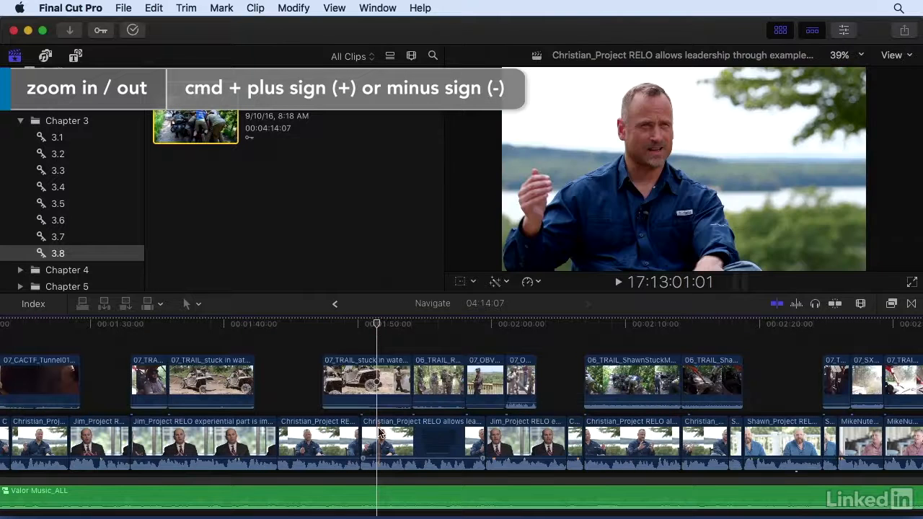
Step: Solo the Christian_Project RELO allows leadership interview clip and play it briefly
{"action": "left_click", "coordinate": [380, 433]}
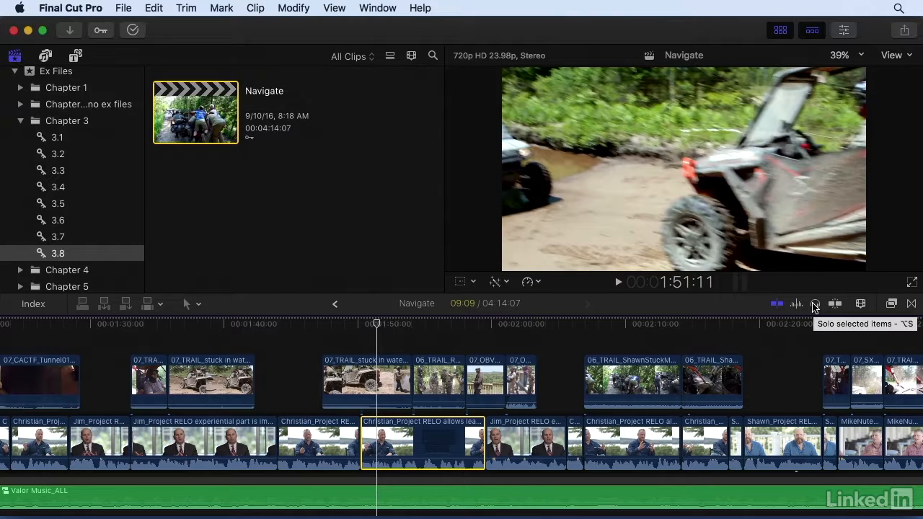
{"action": "left_click", "coordinate": [815, 304]}
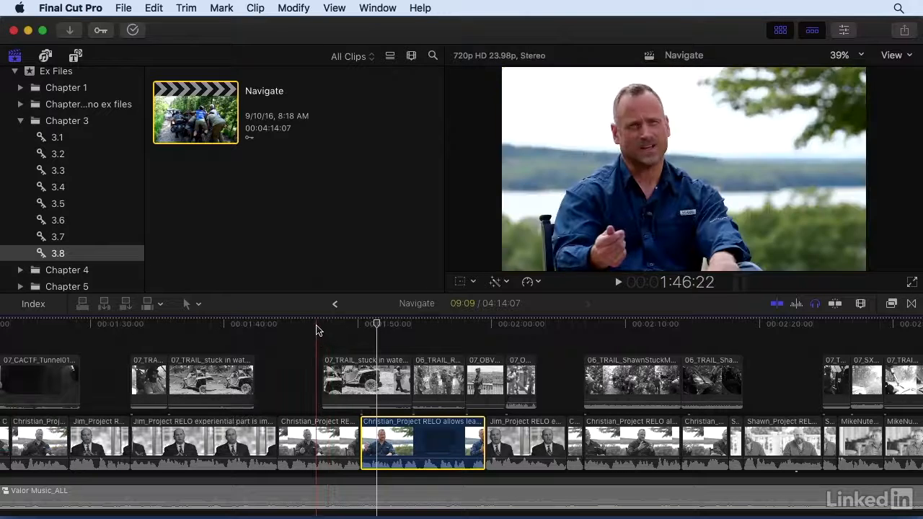
{"action": "key", "text": "space"}
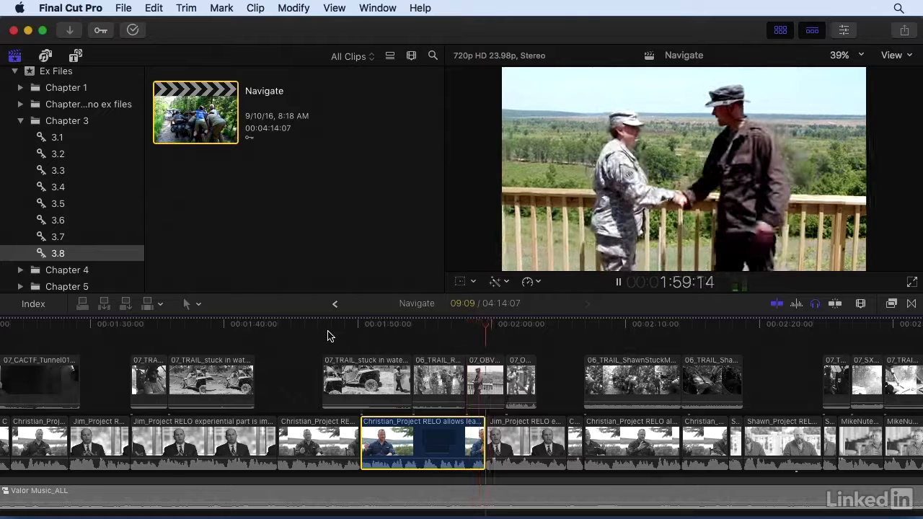
{"action": "key", "text": "space"}
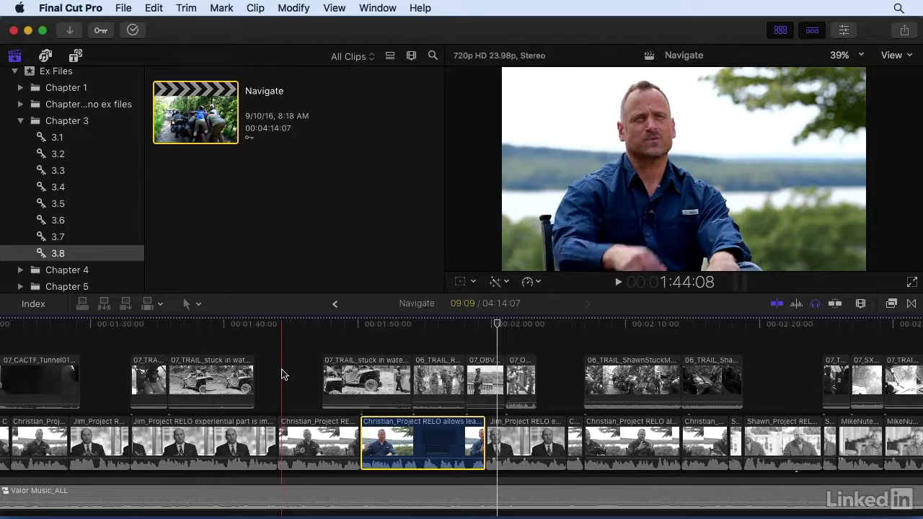
Step: Select a run of adjacent interview clips around 2:00 and solo them together
{"action": "left_click", "coordinate": [295, 438]}
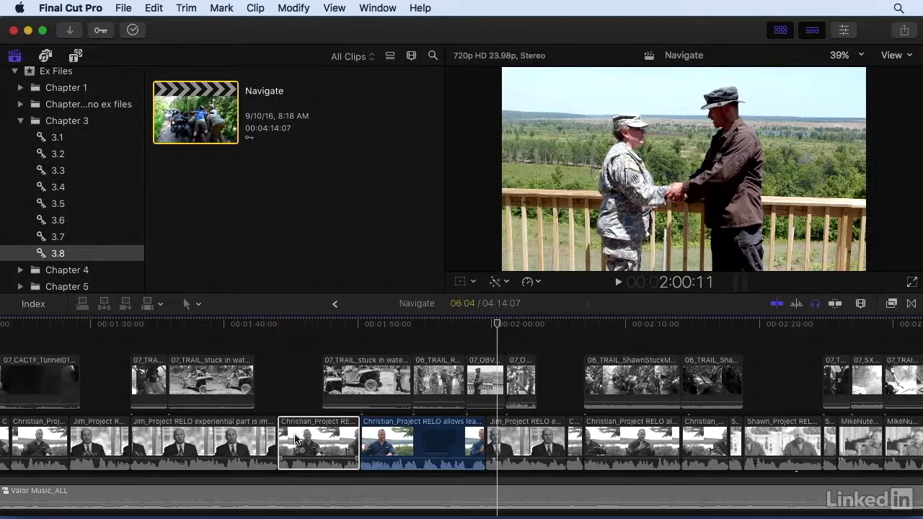
{"action": "left_click", "coordinate": [698, 443], "text": "shift"}
{"action": "key", "text": "alt+s"}
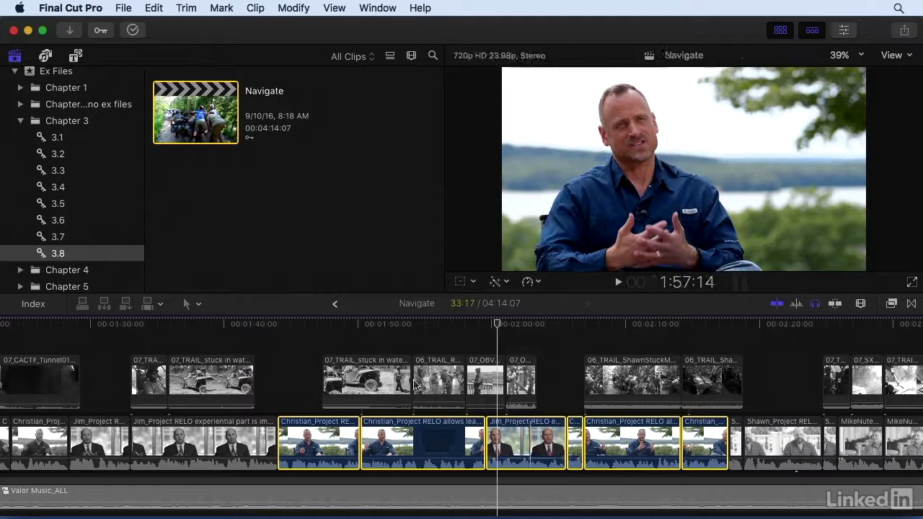
Step: Solo only the Christian_Project RELO allows leadership clip again and play it briefly
{"action": "left_click", "coordinate": [427, 330]}
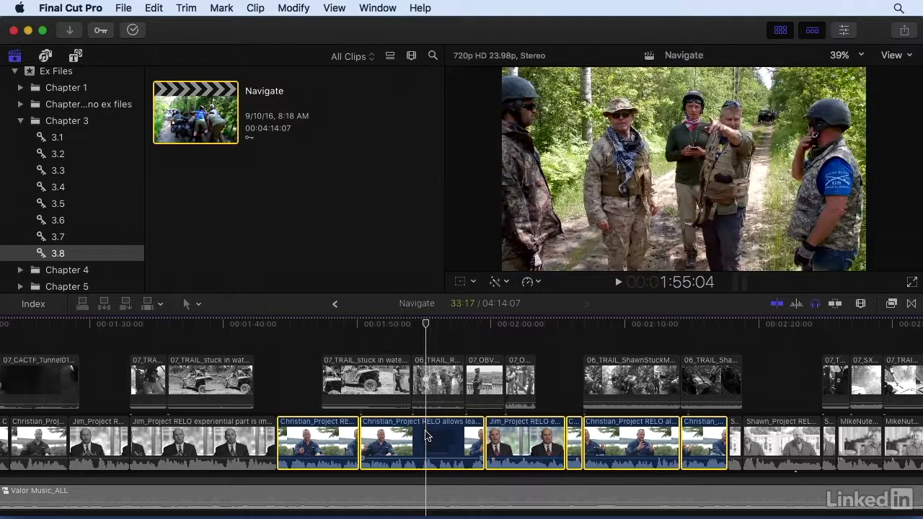
{"action": "left_click", "coordinate": [429, 444]}
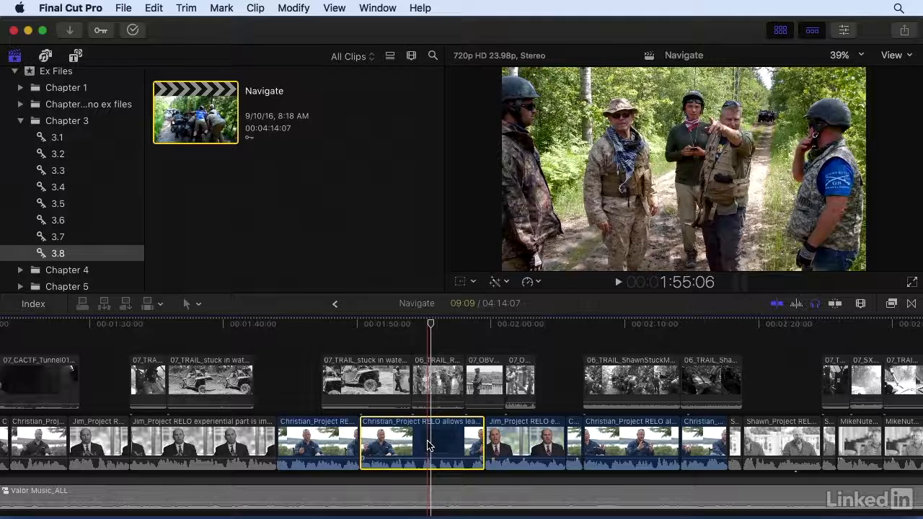
{"action": "key", "text": "alt+s"}
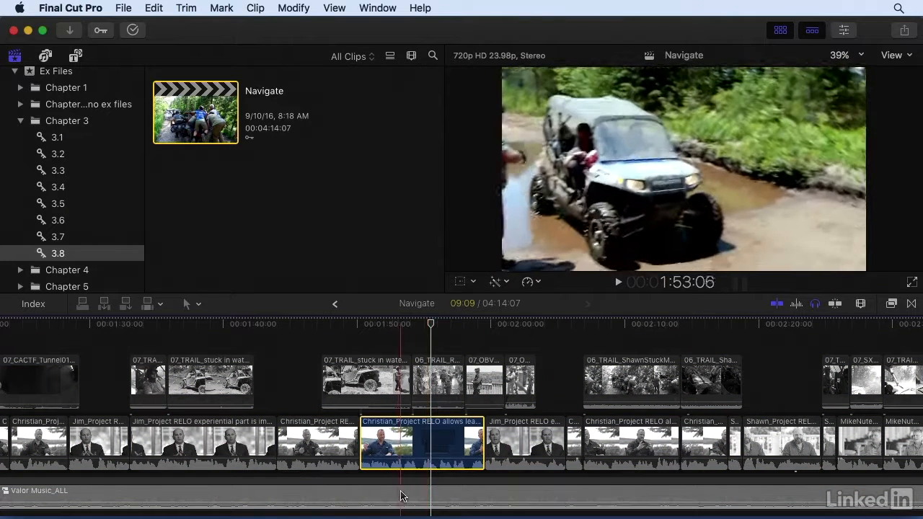
{"action": "key", "text": "space"}
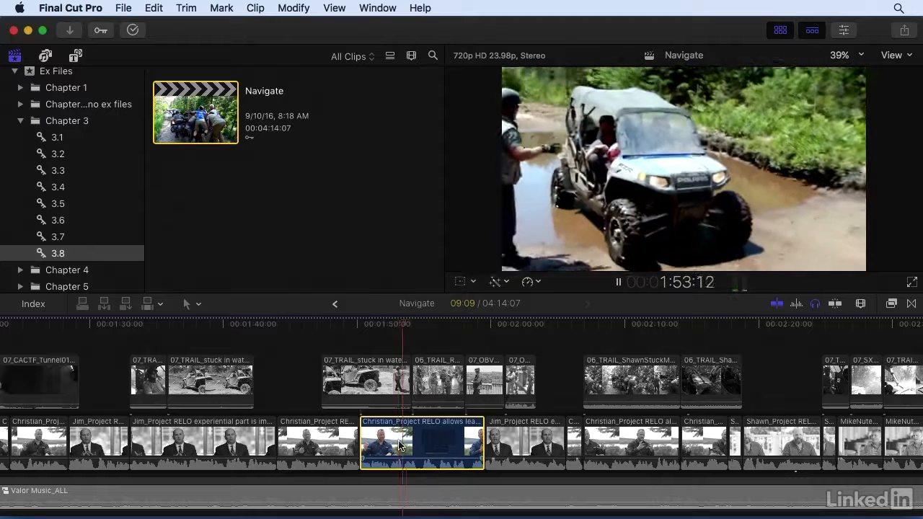
{"action": "key", "text": "space"}
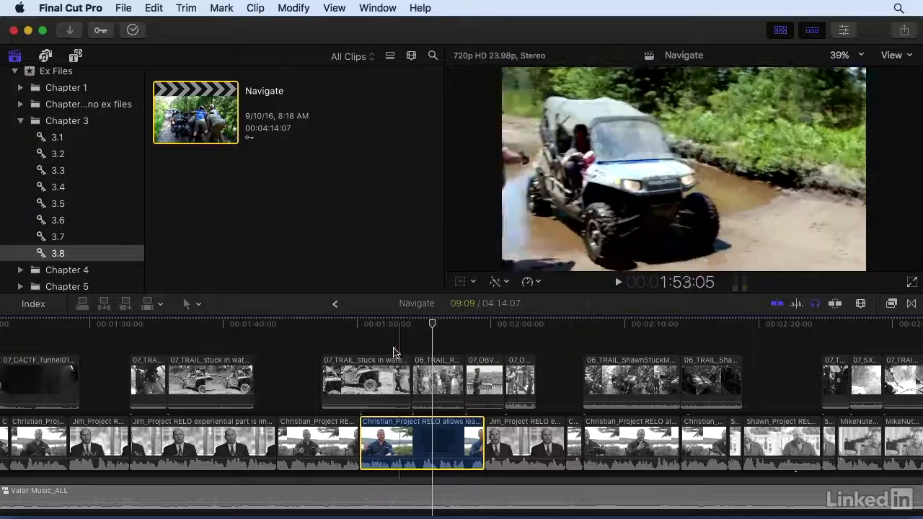
Step: Select the four connected trail clips above that interview and disable them, then enable them again
{"action": "left_click_drag", "start_coordinate": [377, 344], "coordinate": [511, 407]}
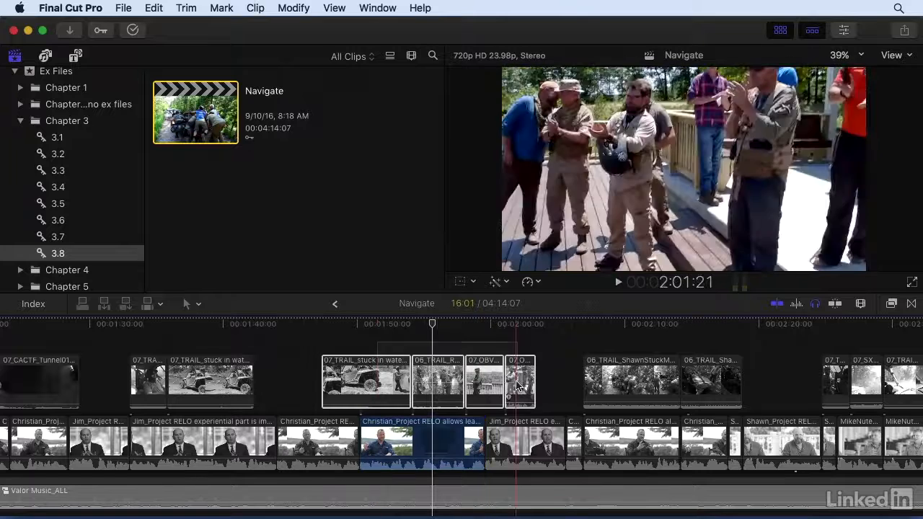
{"action": "right_click", "coordinate": [485, 375]}
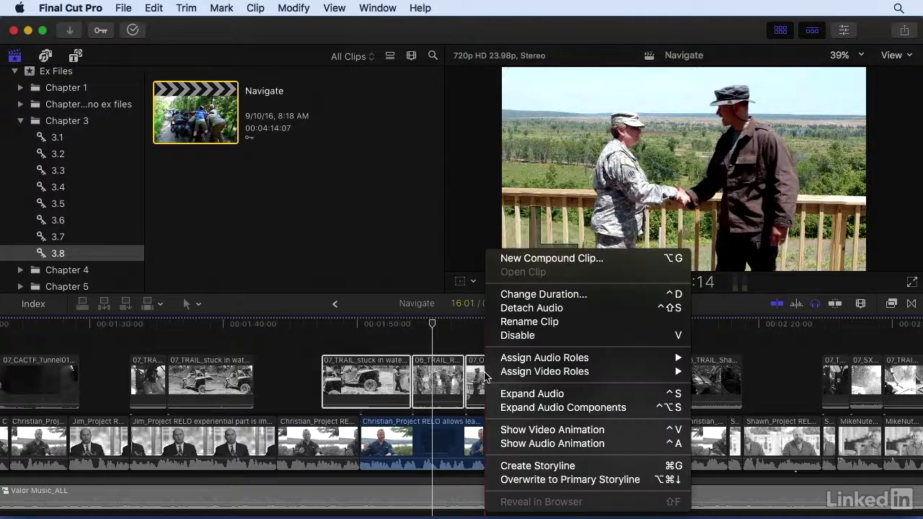
{"action": "left_click", "coordinate": [509, 336]}
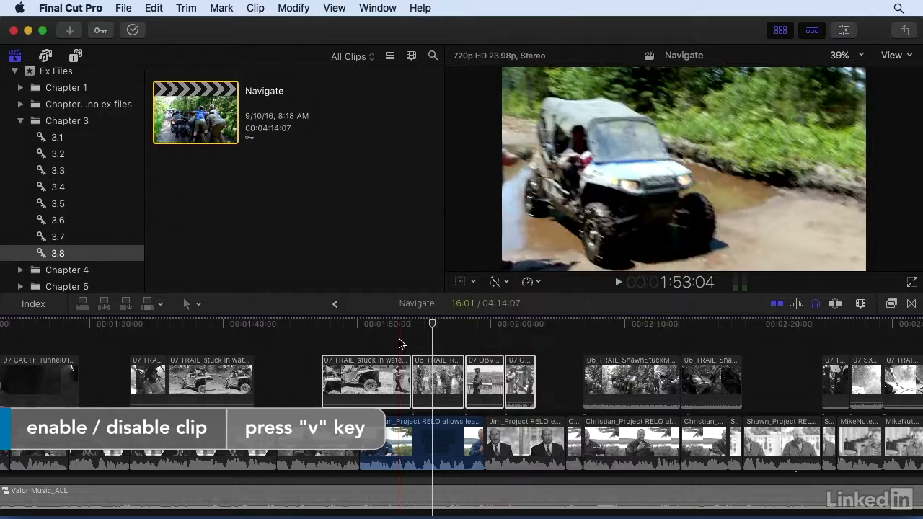
{"action": "key", "text": "v"}
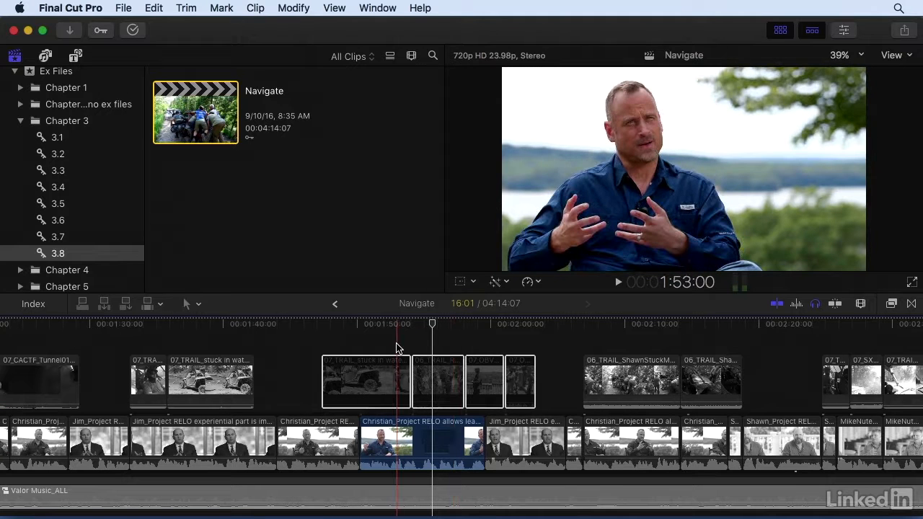
{"action": "key", "text": "v"}
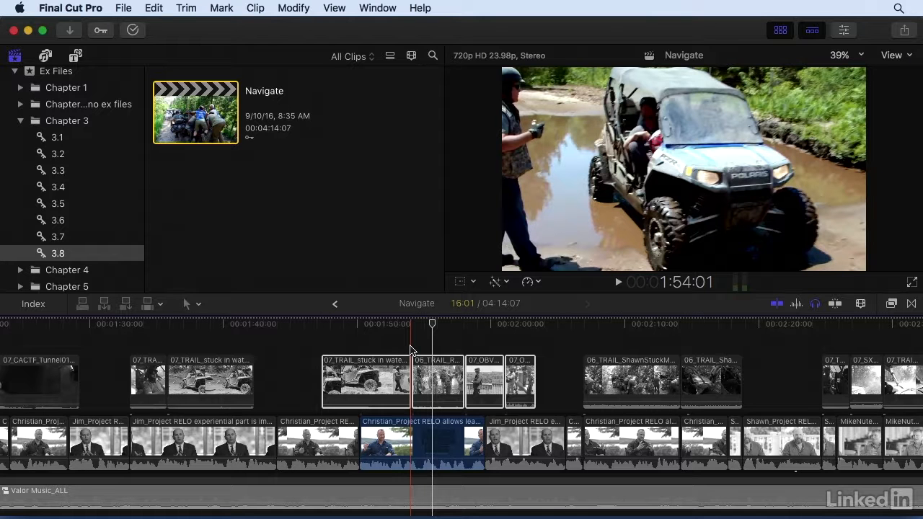
Step: Play around the playhead at about 1:54 using Play Around
{"action": "left_click", "coordinate": [414, 326]}
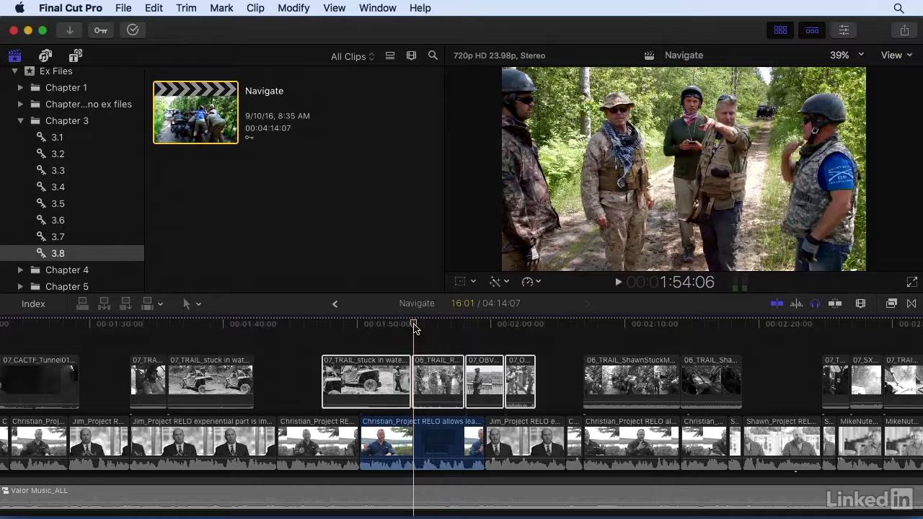
{"action": "left_click", "coordinate": [332, 9]}
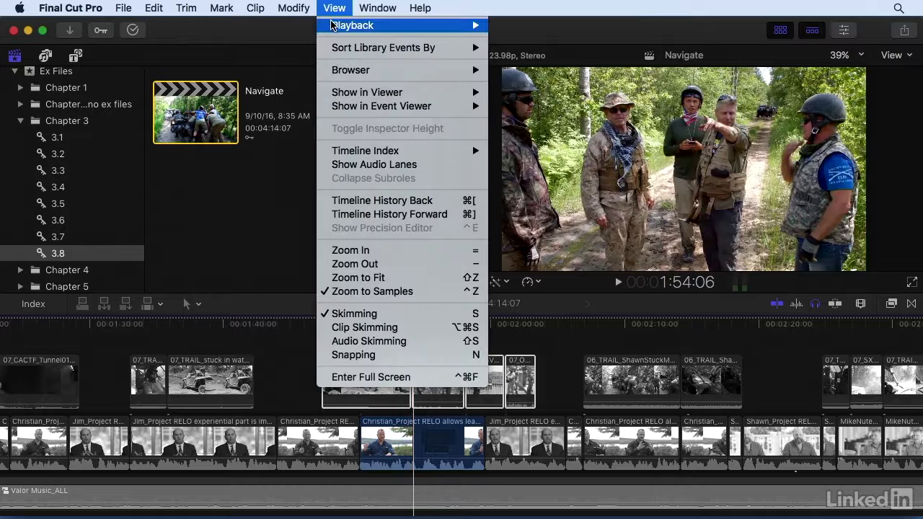
{"action": "mouse_move", "coordinate": [357, 26]}
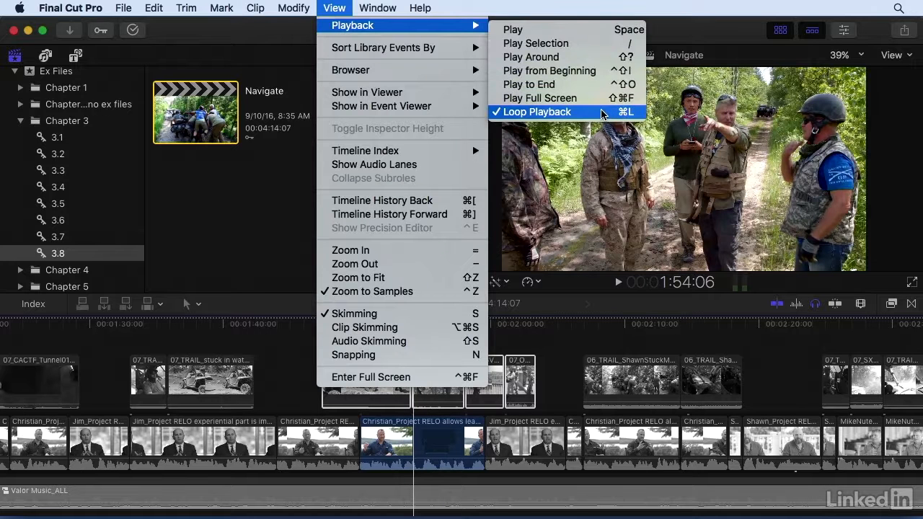
{"action": "left_click", "coordinate": [607, 60]}
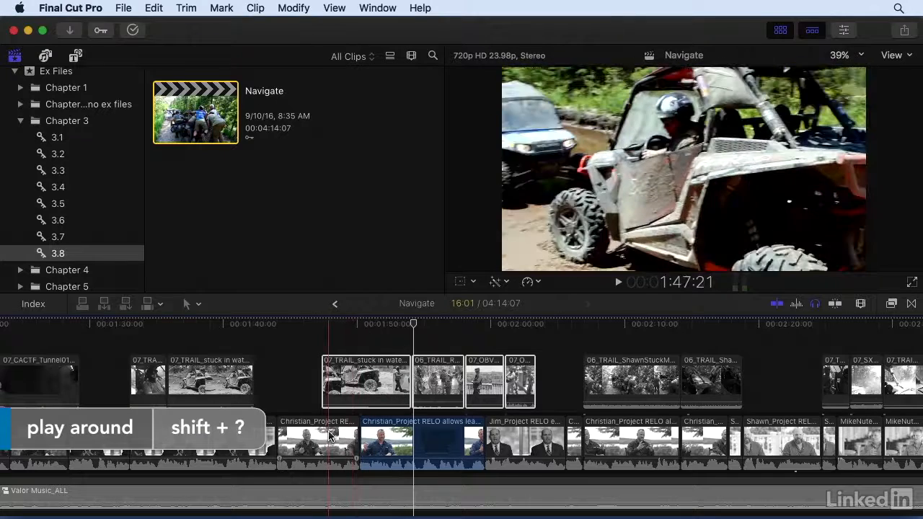
Step: Select the two adjacent Christian interview clips and place the playhead at their cut near 1:50
{"action": "left_click", "coordinate": [320, 442]}
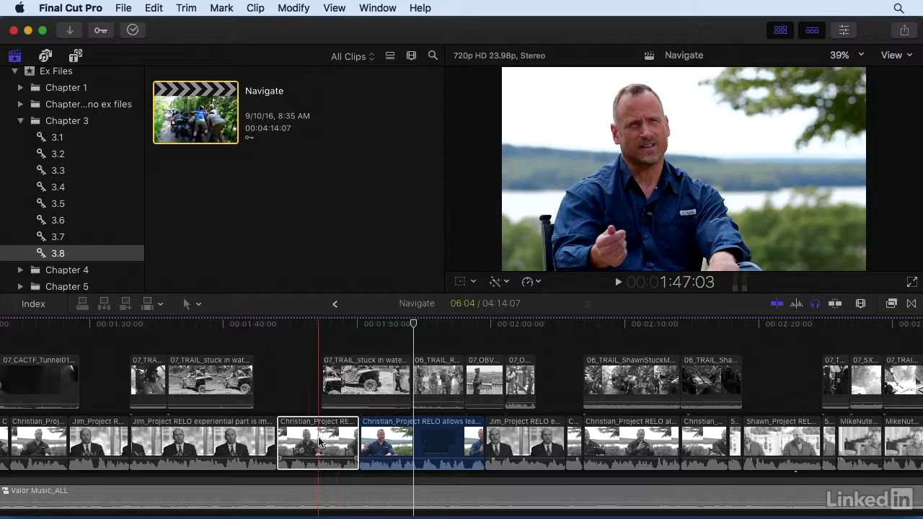
{"action": "left_click", "coordinate": [381, 441]}
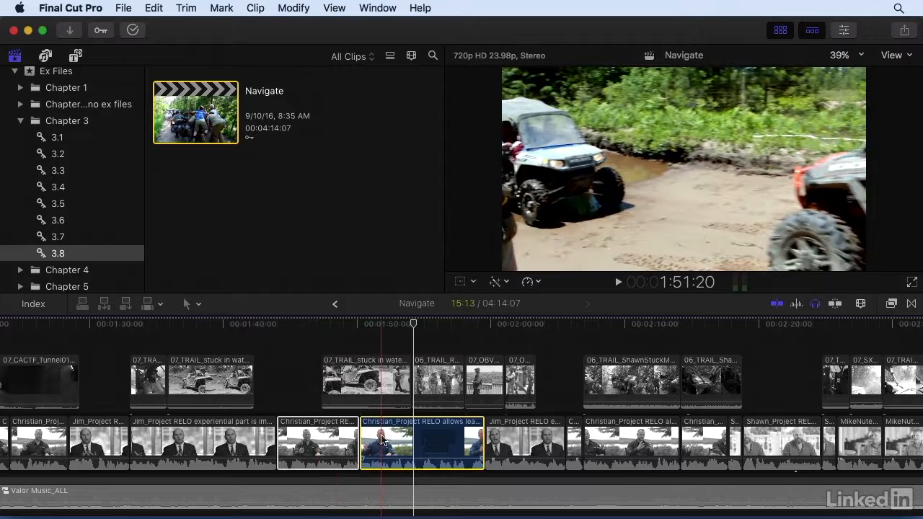
{"action": "left_click", "coordinate": [383, 440], "text": "shift"}
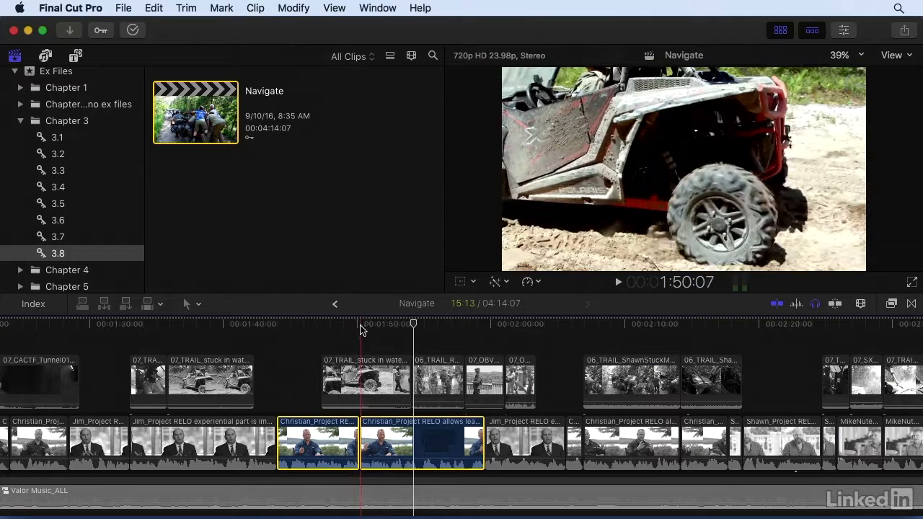
{"action": "left_click", "coordinate": [360, 326]}
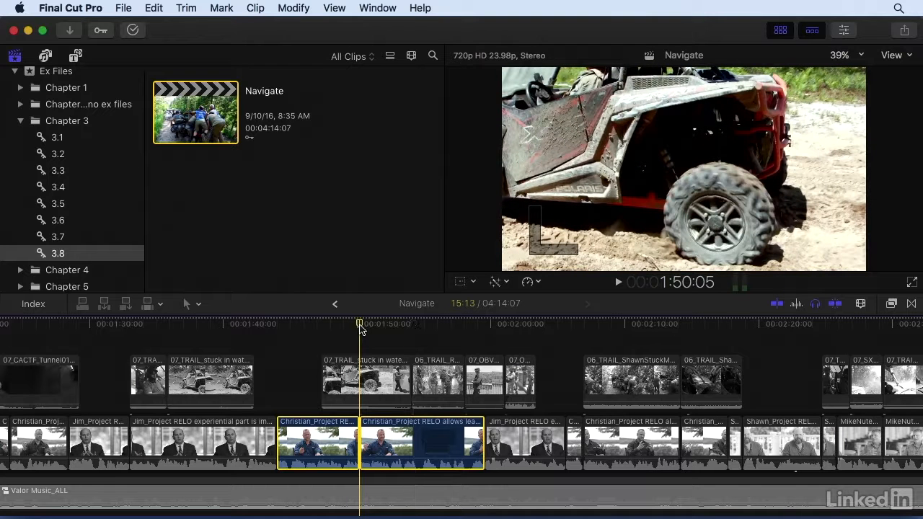
Step: Play around the cut between the two Christian interview clips, then turn off soloing for the selected clips
{"action": "key", "text": "shift+slash"}
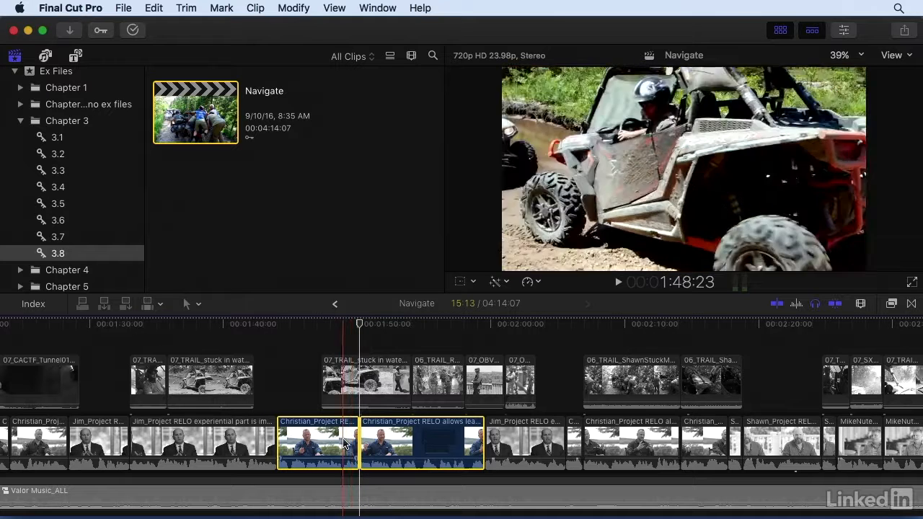
{"action": "key", "text": "alt+s"}
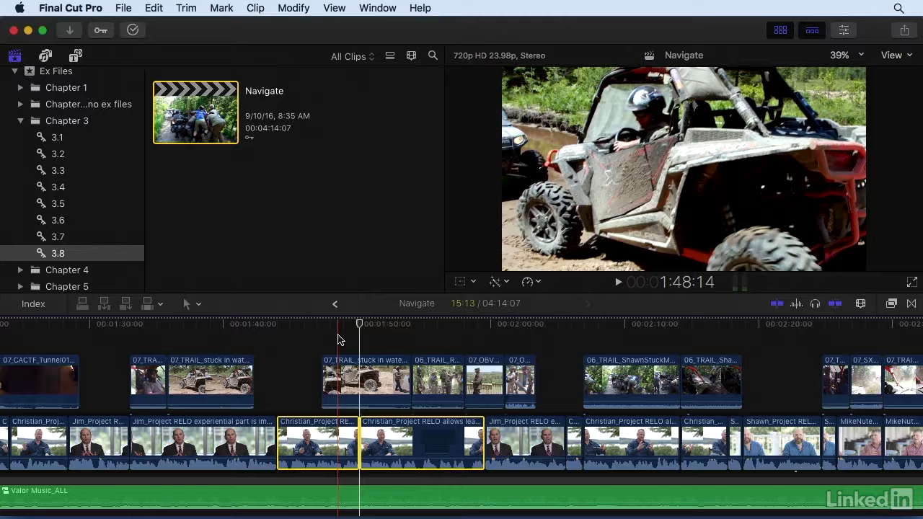
Step: Zoom the timeline in and out around the playhead, fit the whole project into view, and zoom back in
{"action": "key", "text": "super+equal"}
{"action": "key", "text": "super+equal"}
{"action": "key", "text": "super+equal"}
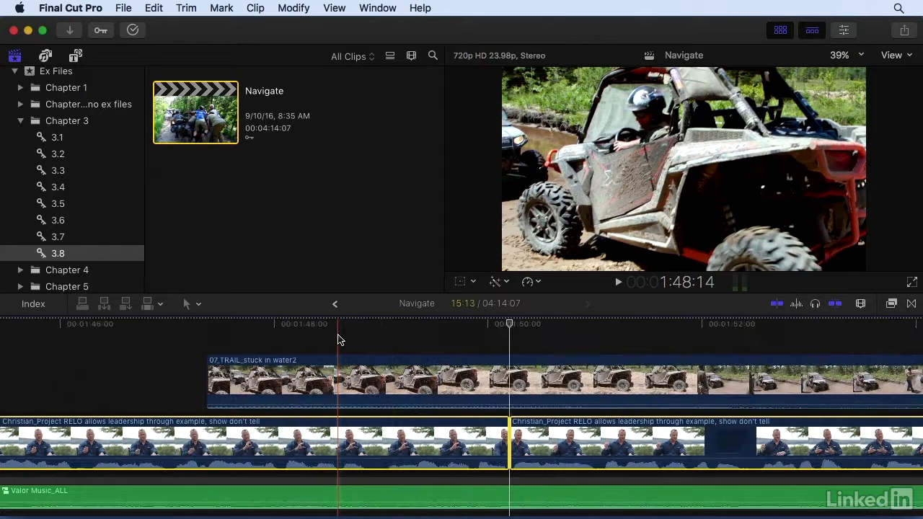
{"action": "key", "text": "super+minus"}
{"action": "key", "text": "super+minus"}
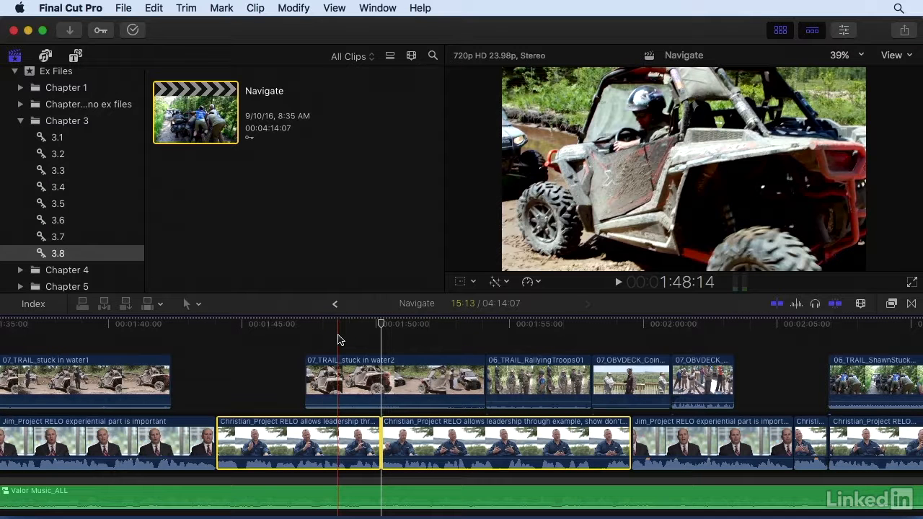
{"action": "key", "text": "shift+z"}
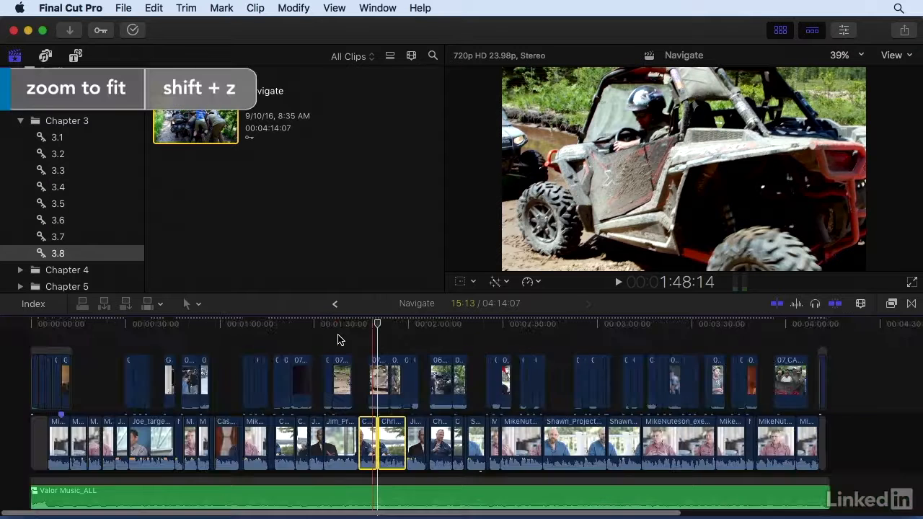
{"action": "key", "text": "super+equal"}
{"action": "key", "text": "super+equal"}
{"action": "key", "text": "super+equal"}
{"action": "key", "text": "super+equal"}
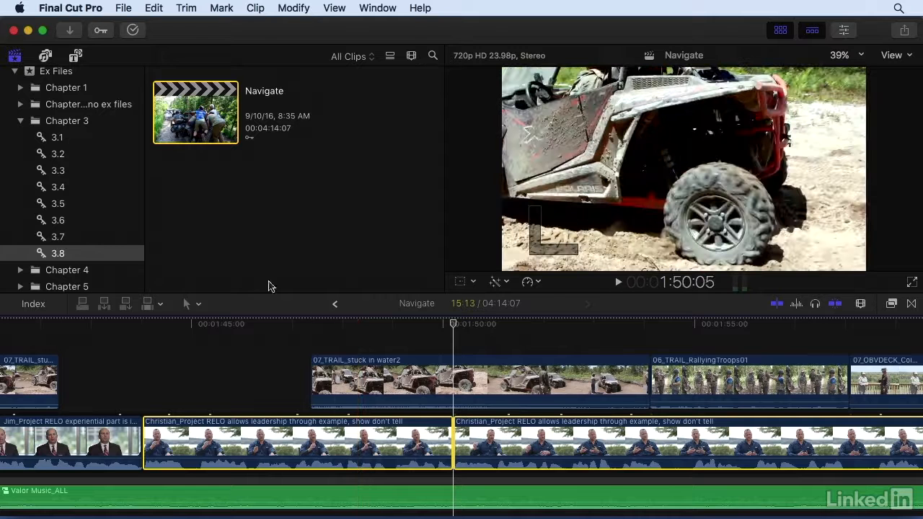
Step: Pan back and forth along the timeline with the Hand tool, returning to the Select tool afterwards each time
{"action": "left_click", "coordinate": [198, 304]}
{"action": "key", "text": "h"}
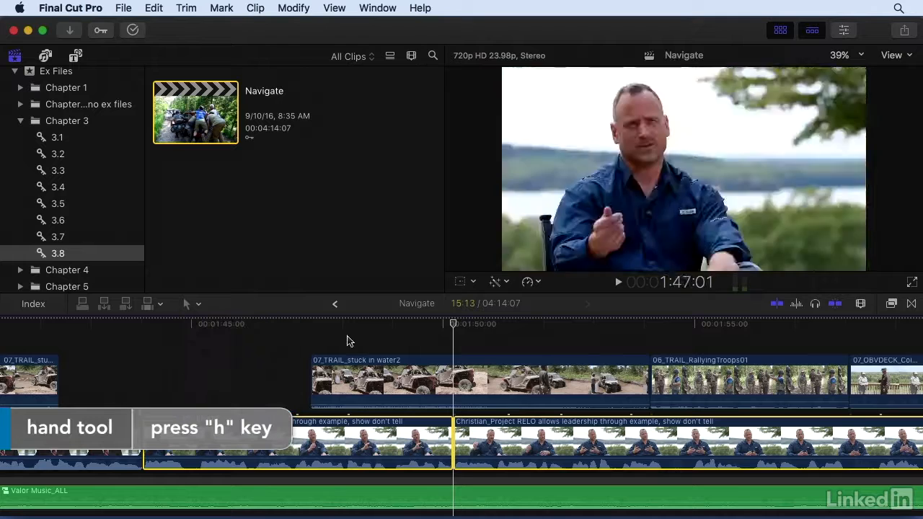
{"action": "left_click_drag", "start_coordinate": [280, 346], "coordinate": [582, 350]}
{"action": "left_click_drag", "start_coordinate": [380, 343], "coordinate": [681, 351]}
{"action": "left_click_drag", "start_coordinate": [422, 342], "coordinate": [536, 342]}
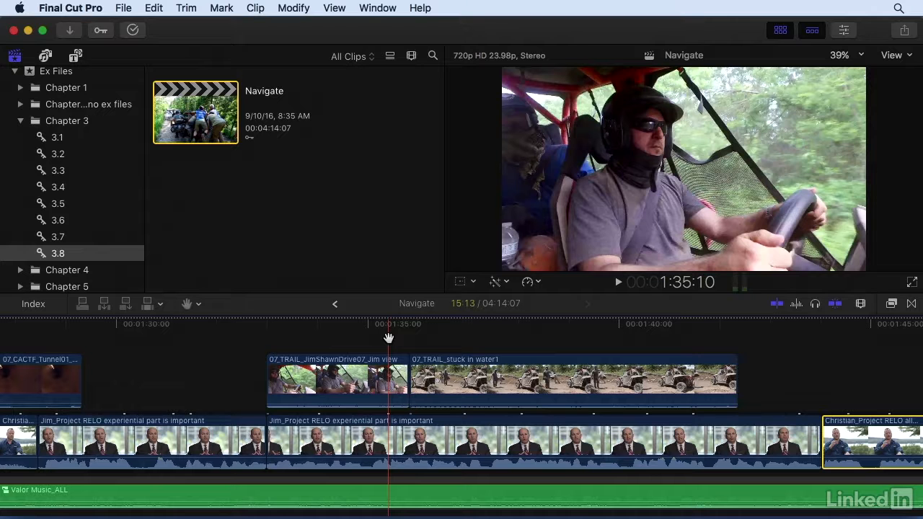
{"action": "key", "text": "a"}
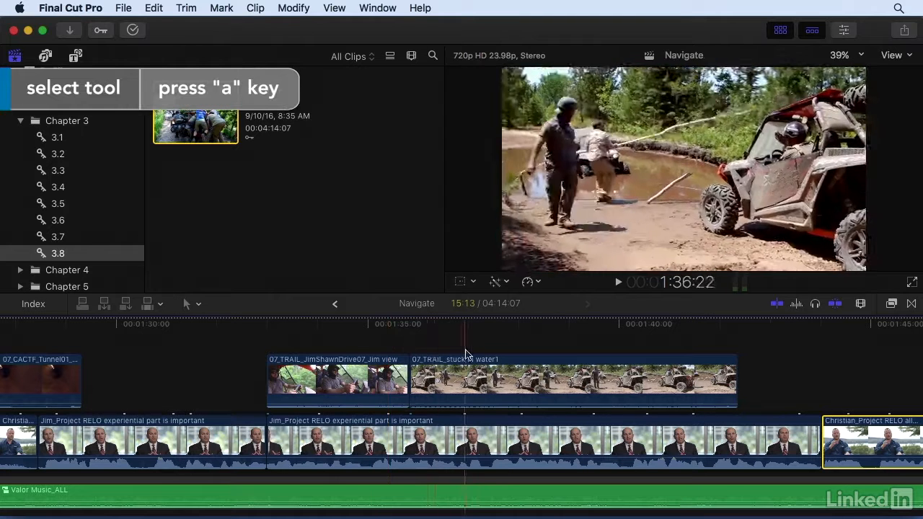
{"action": "key", "text": "h"}
{"action": "left_click_drag", "start_coordinate": [797, 344], "coordinate": [154, 344]}
{"action": "key", "text": "a"}
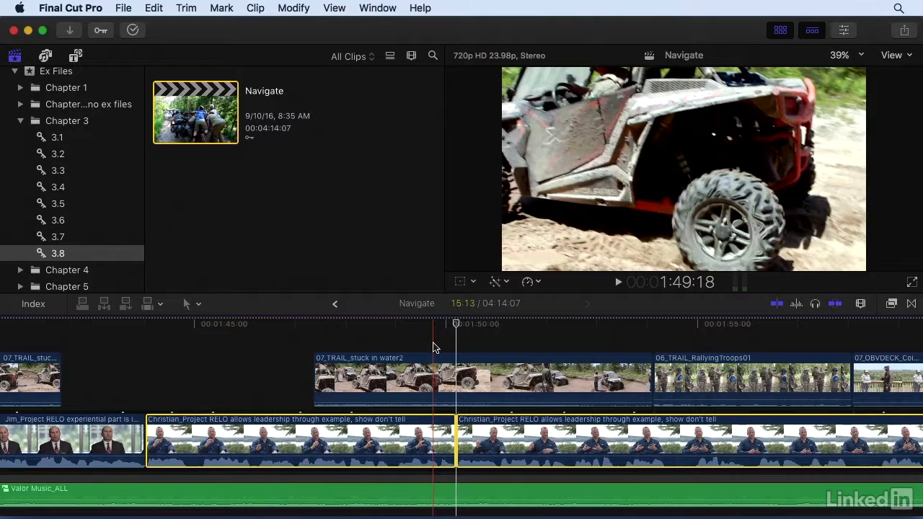
Step: Select the first Christian interview clip, set an out point near 1:53, and play the marked range
{"action": "key", "text": "super+minus"}
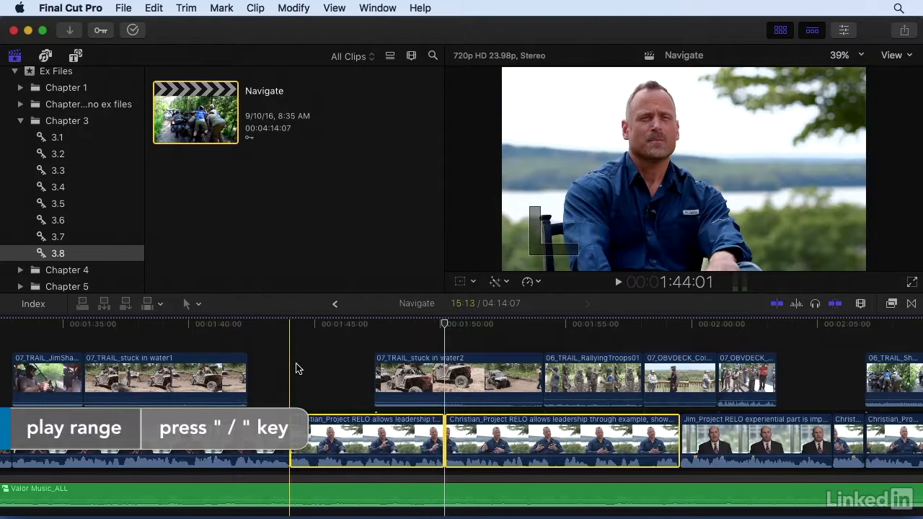
{"action": "key", "text": "c"}
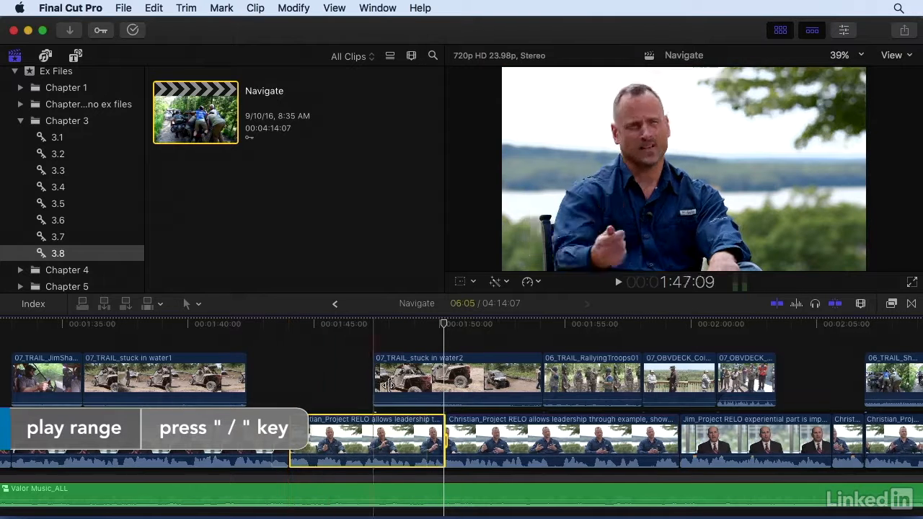
{"action": "key", "text": "o"}
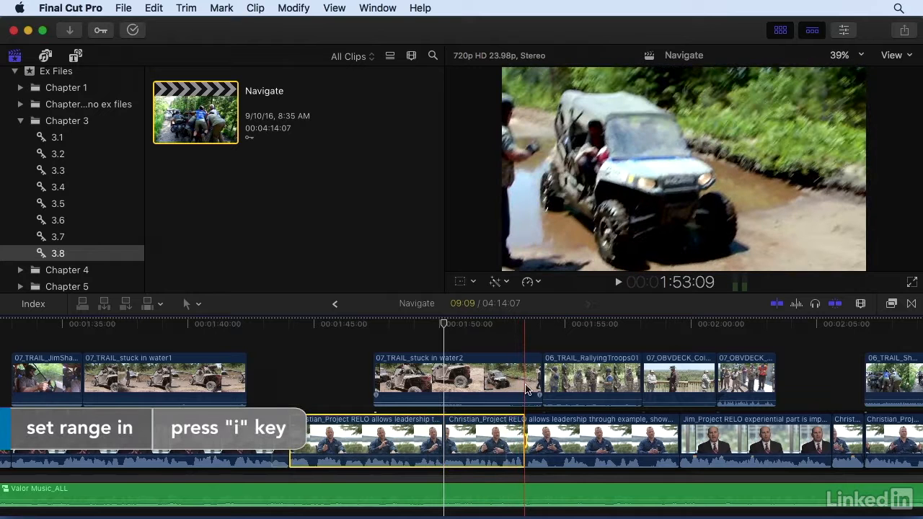
{"action": "key", "text": "slash"}
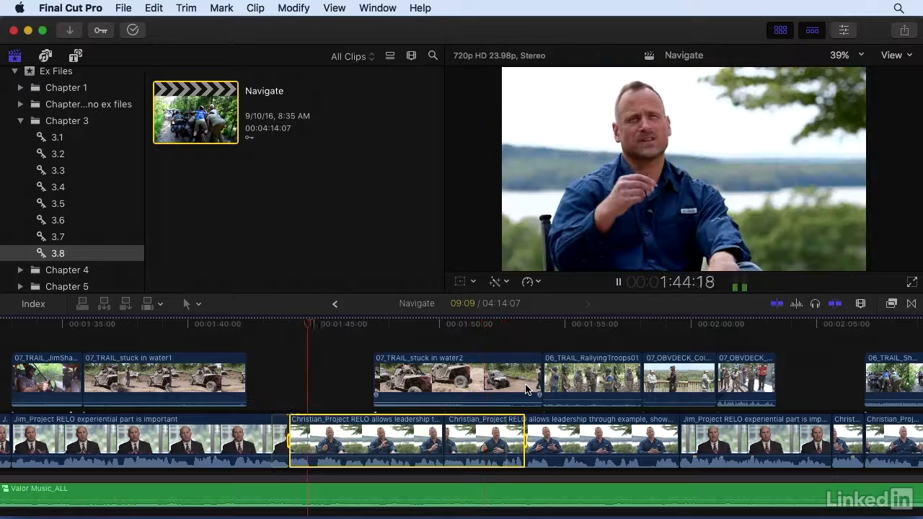
{"action": "key", "text": "space"}
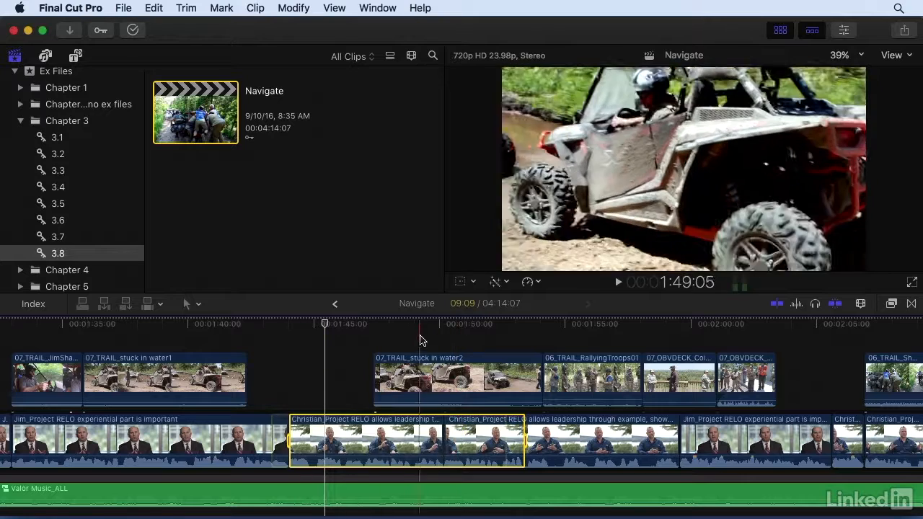
Step: Set in and out points on the second Christian interview clip, marking a range from about 1:54 to its end
{"action": "key", "text": "i"}
{"action": "key", "text": "o"}
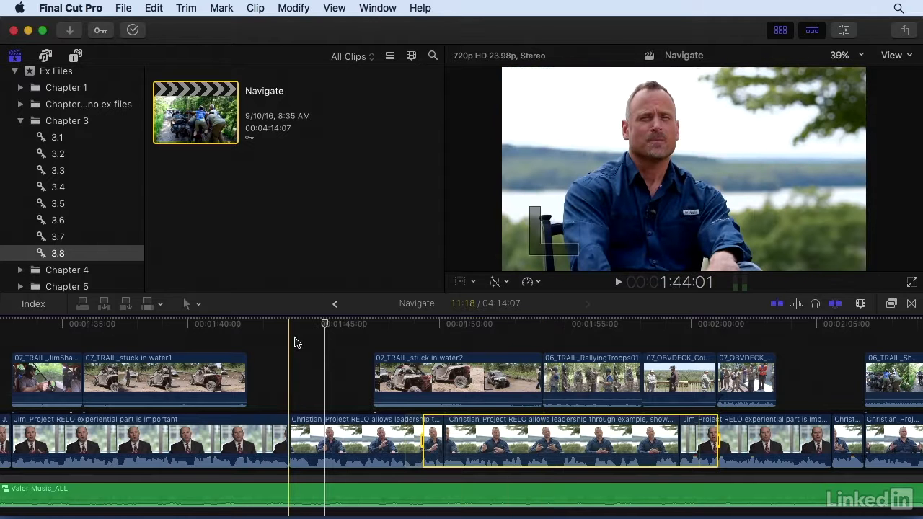
{"action": "left_click", "coordinate": [293, 335]}
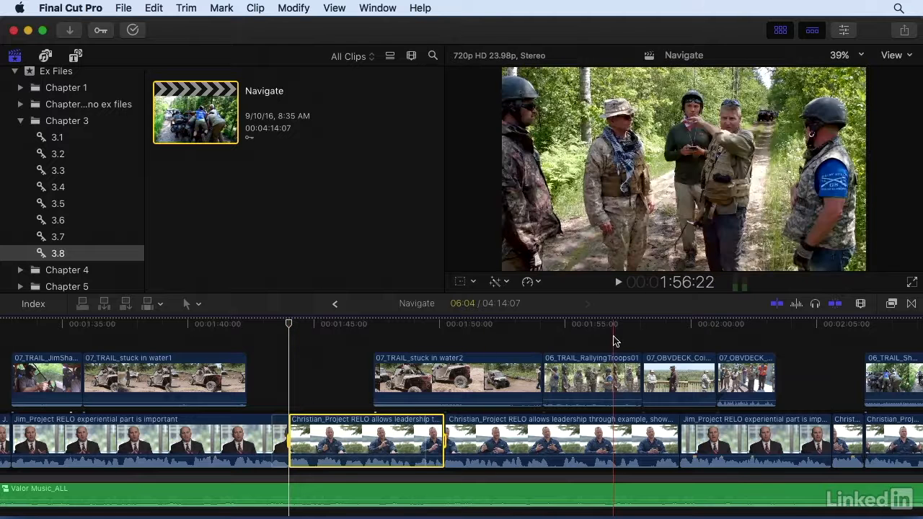
{"action": "left_click", "coordinate": [614, 341]}
{"action": "key", "text": "o"}
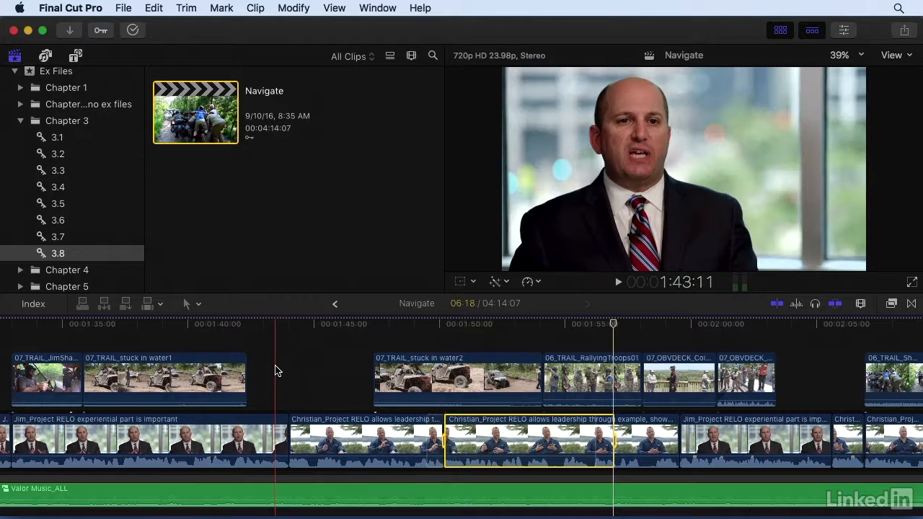
{"action": "key", "text": "i"}
{"action": "key", "text": "o"}
{"action": "left_click", "coordinate": [542, 335]}
{"action": "key", "text": "i"}
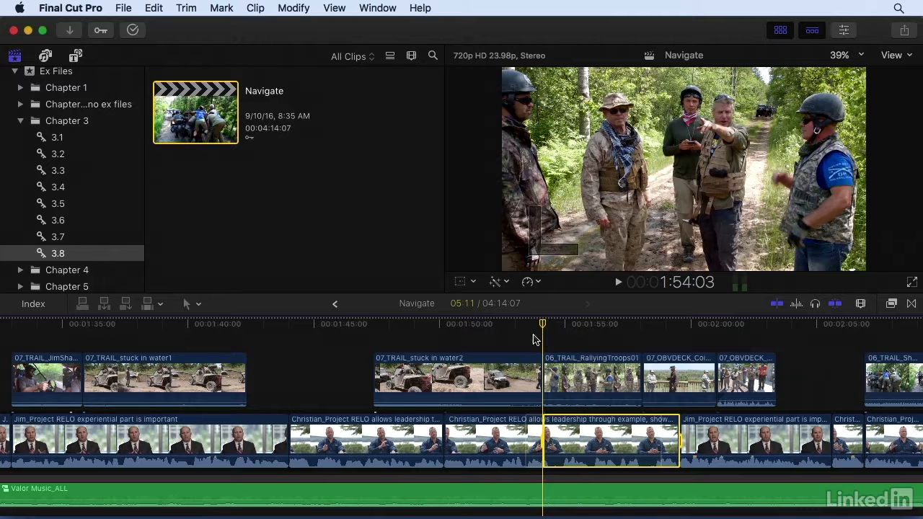
Step: Switch to the Range Selection tool, drag a range on the interview track ending near 2:05, then clear it
{"action": "left_click", "coordinate": [197, 308]}
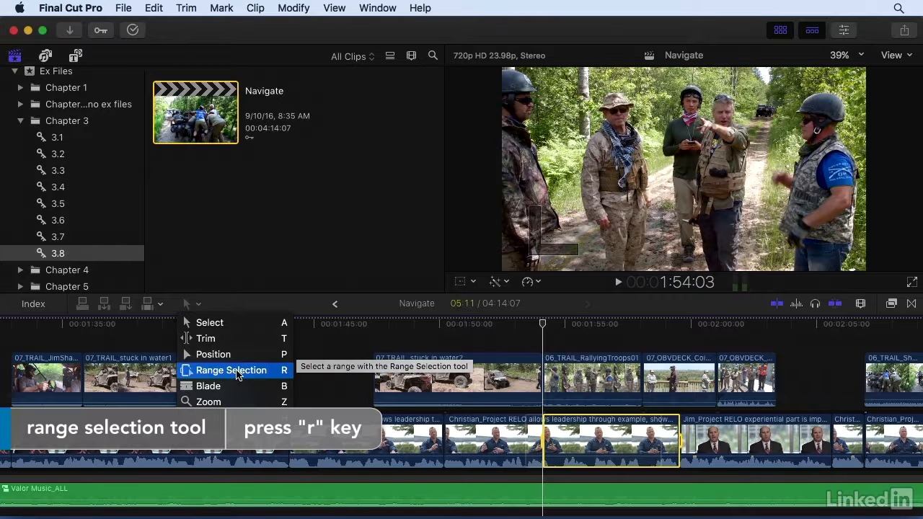
{"action": "left_click", "coordinate": [315, 353]}
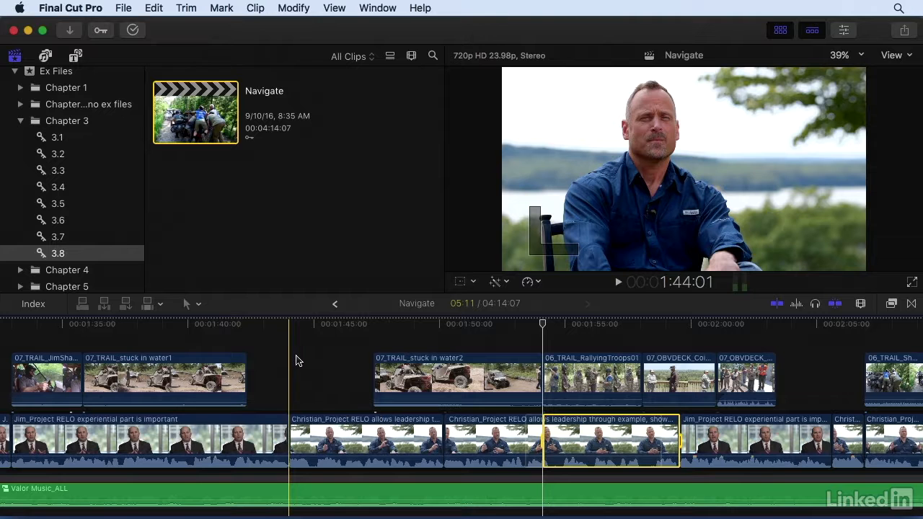
{"action": "key", "text": "r"}
{"action": "left_click_drag", "start_coordinate": [298, 426], "coordinate": [863, 415]}
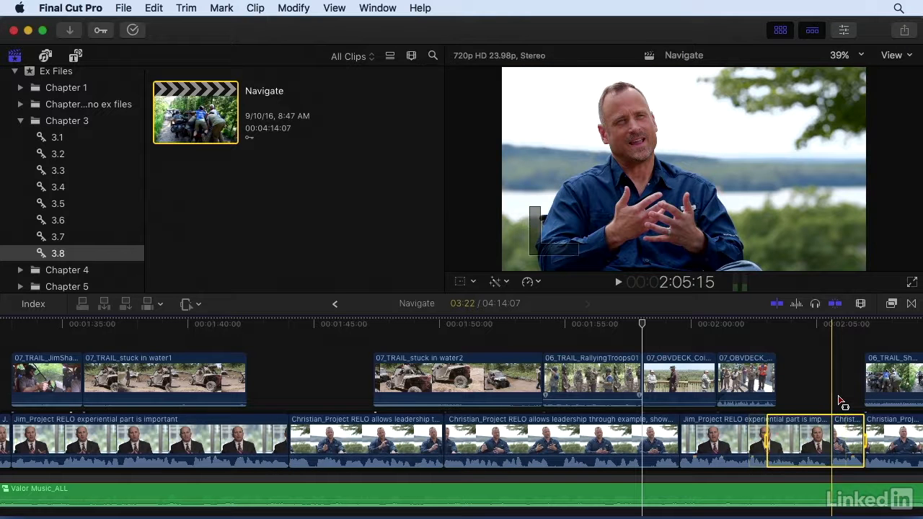
{"action": "scroll", "coordinate": [839, 401], "scroll_direction": "right", "scroll_amount": 5}
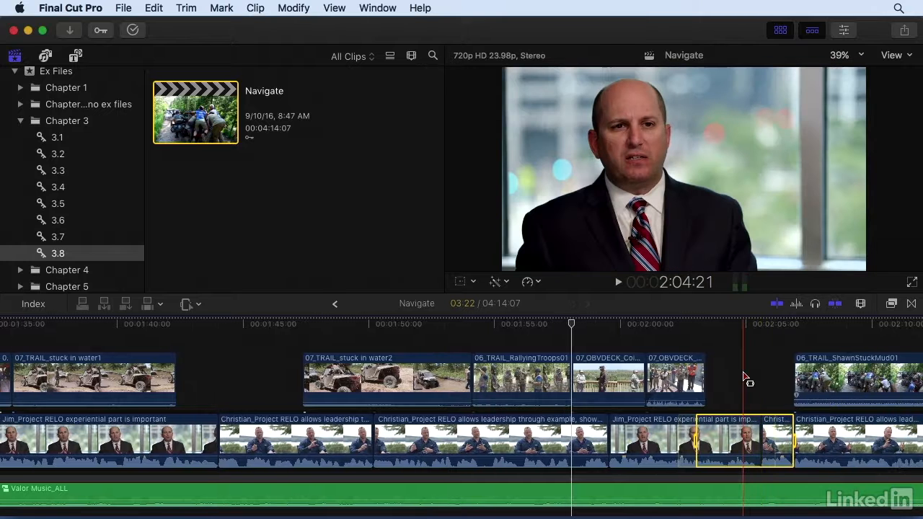
{"action": "left_click", "coordinate": [745, 378]}
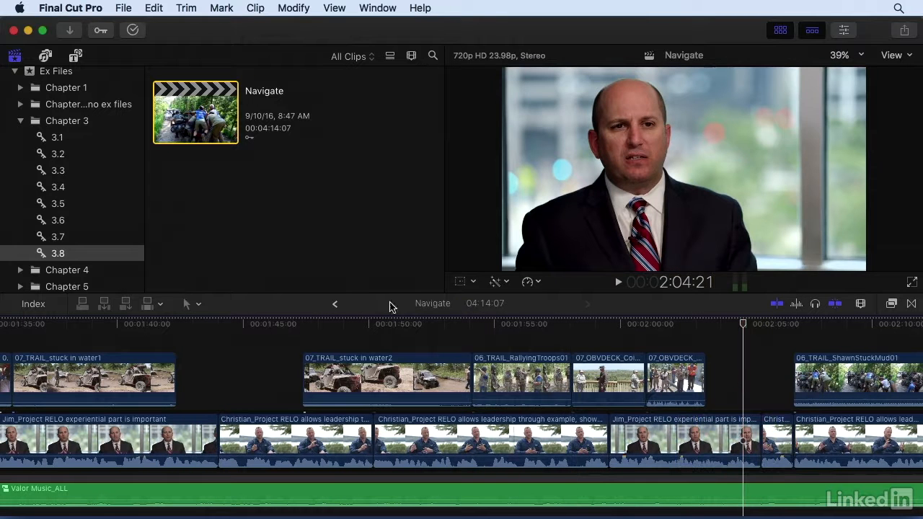
Step: Step backward and forward through the timeline history between previously opened projects and the Navigate project
{"action": "left_click", "coordinate": [335, 306]}
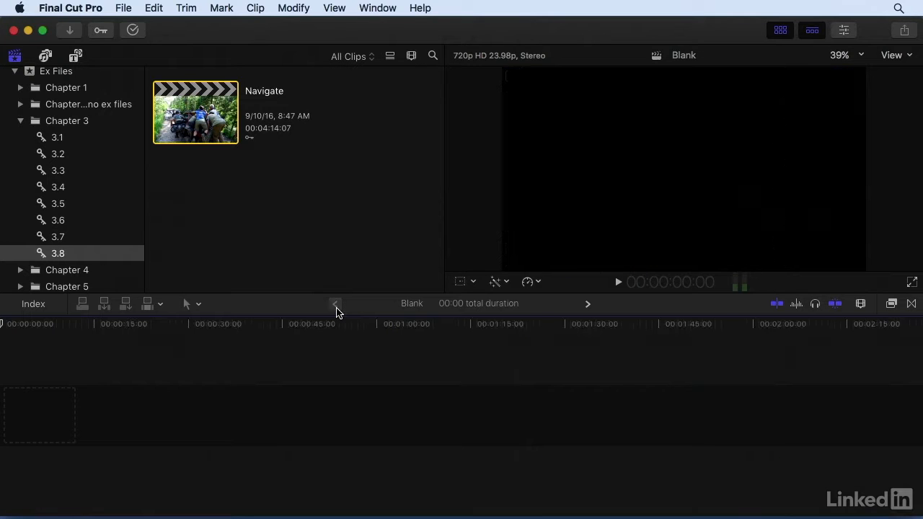
{"action": "left_click", "coordinate": [336, 305]}
{"action": "left_click", "coordinate": [336, 309]}
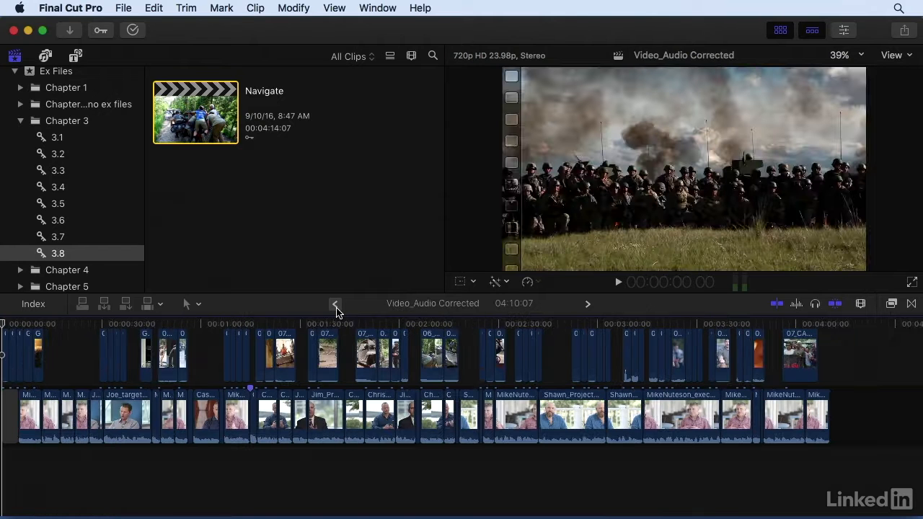
{"action": "left_click", "coordinate": [587, 309]}
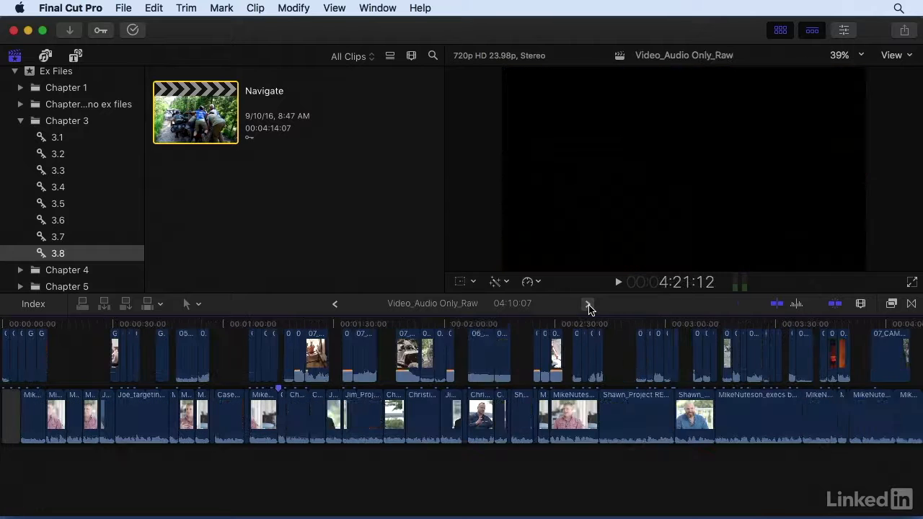
{"action": "left_click", "coordinate": [588, 309]}
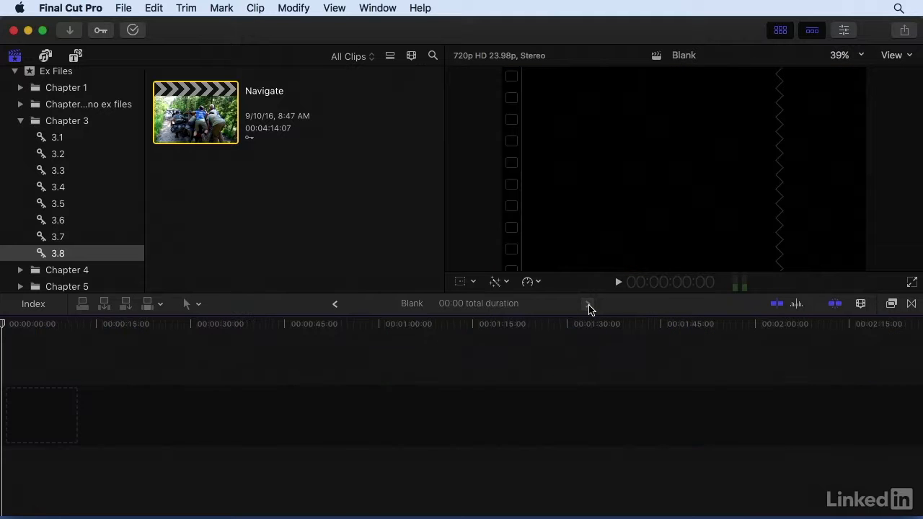
{"action": "left_click", "coordinate": [587, 308]}
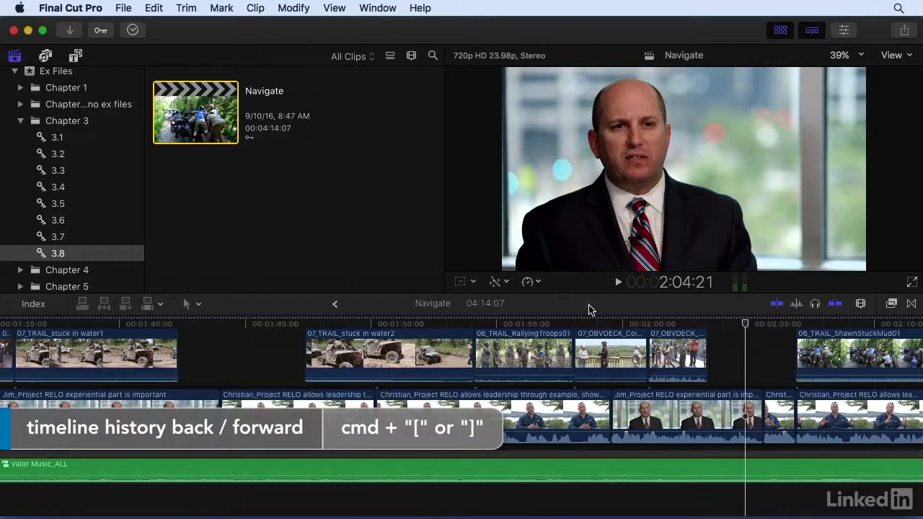
{"action": "key", "text": "super+bracketleft"}
{"action": "key", "text": "super+bracketleft"}
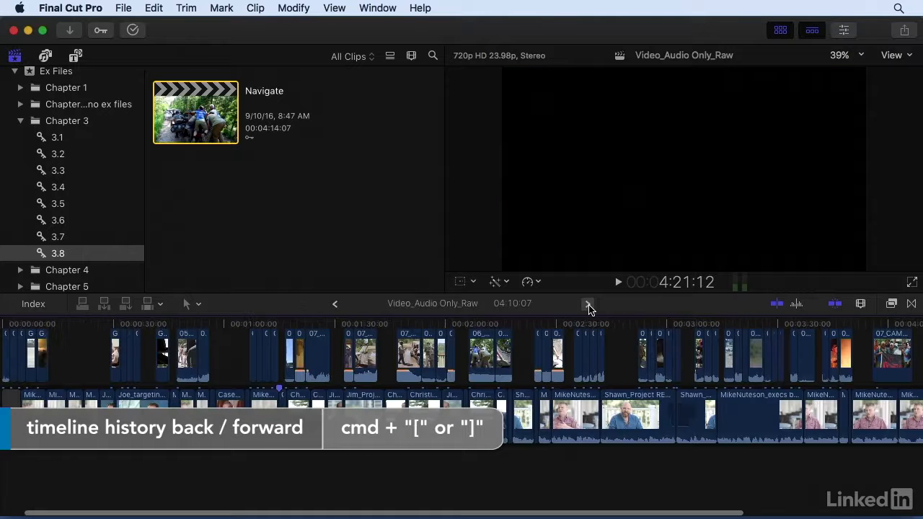
{"action": "left_click", "coordinate": [588, 306]}
{"action": "left_click", "coordinate": [588, 306]}
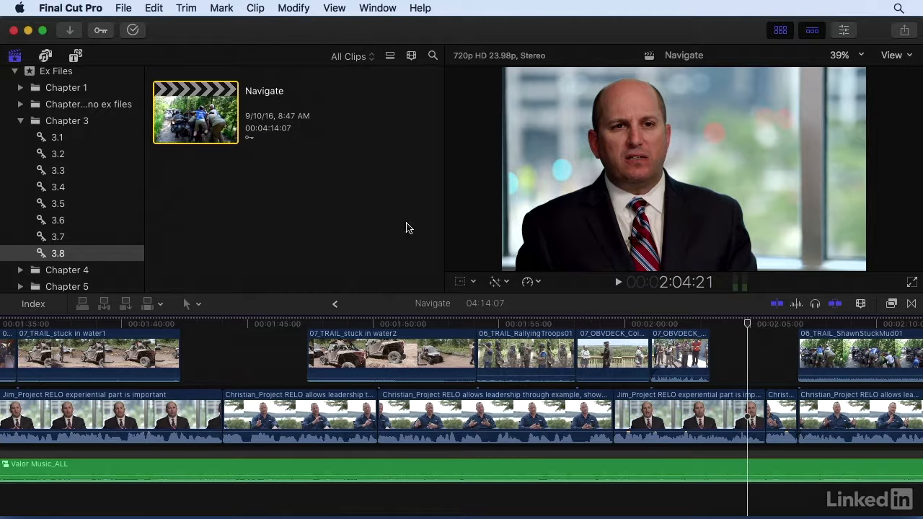
Step: Switch the window layout to the Organize workspace
{"action": "left_click", "coordinate": [374, 9]}
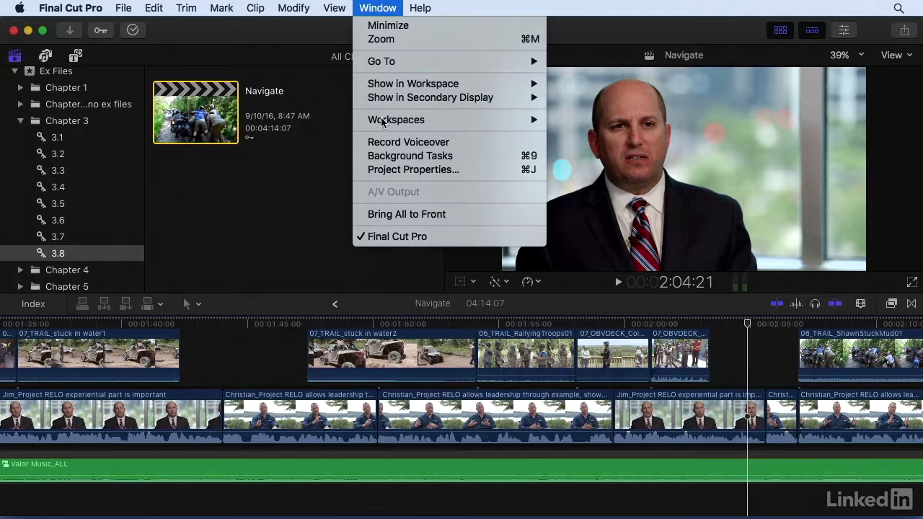
{"action": "mouse_move", "coordinate": [381, 124]}
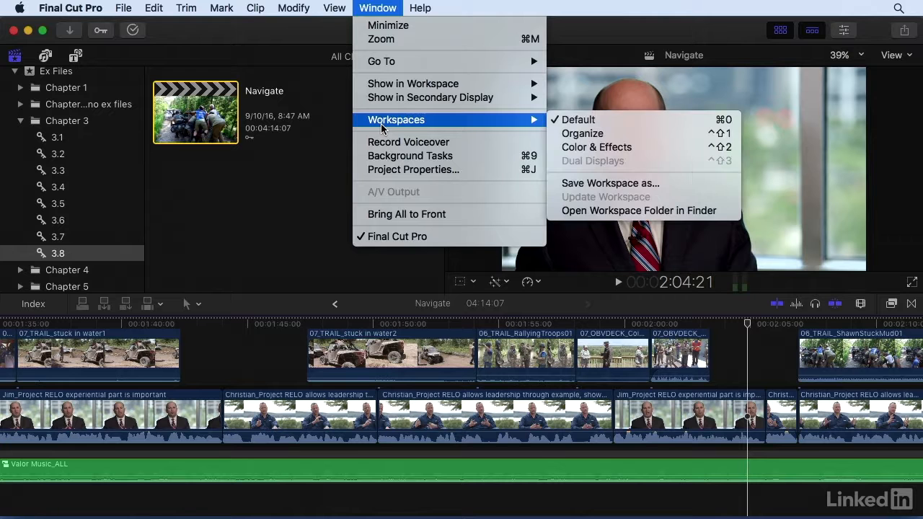
{"action": "left_click", "coordinate": [624, 134]}
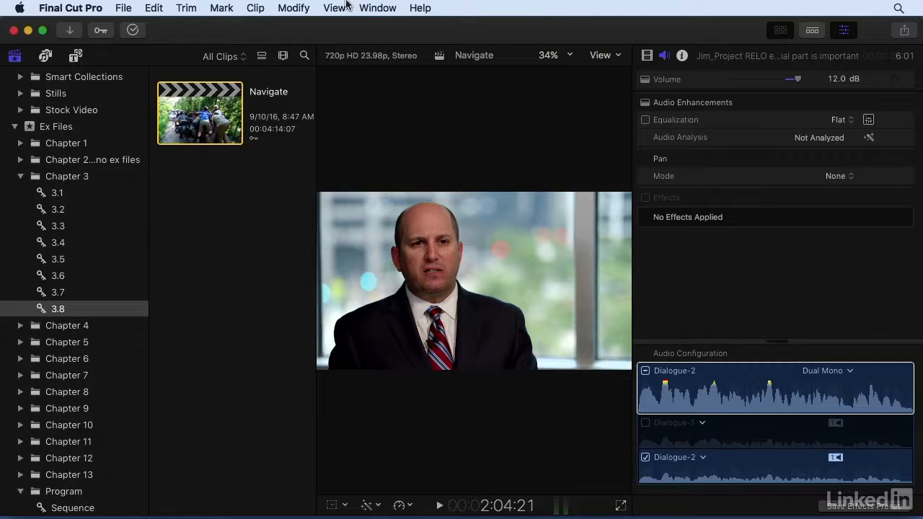
Step: Switch the window layout to the Color & Effects workspace
{"action": "left_click", "coordinate": [366, 9]}
{"action": "mouse_move", "coordinate": [453, 120]}
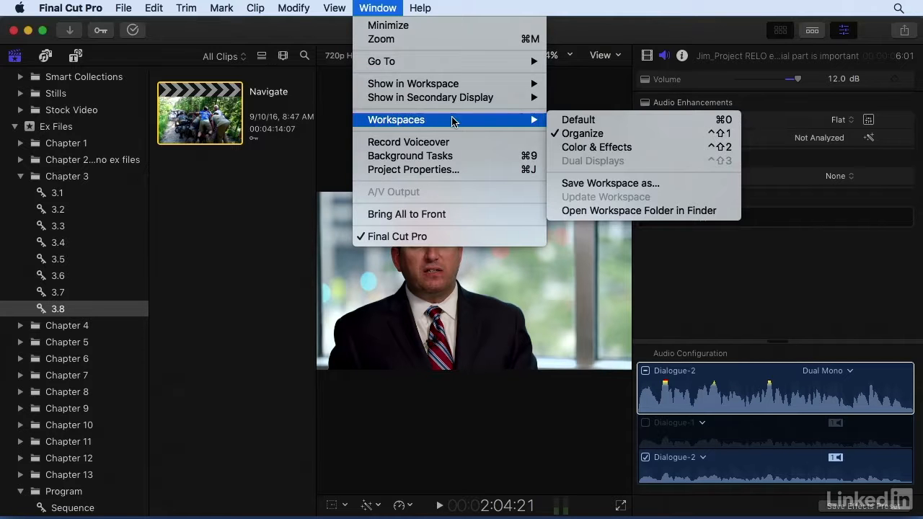
{"action": "left_click", "coordinate": [584, 147]}
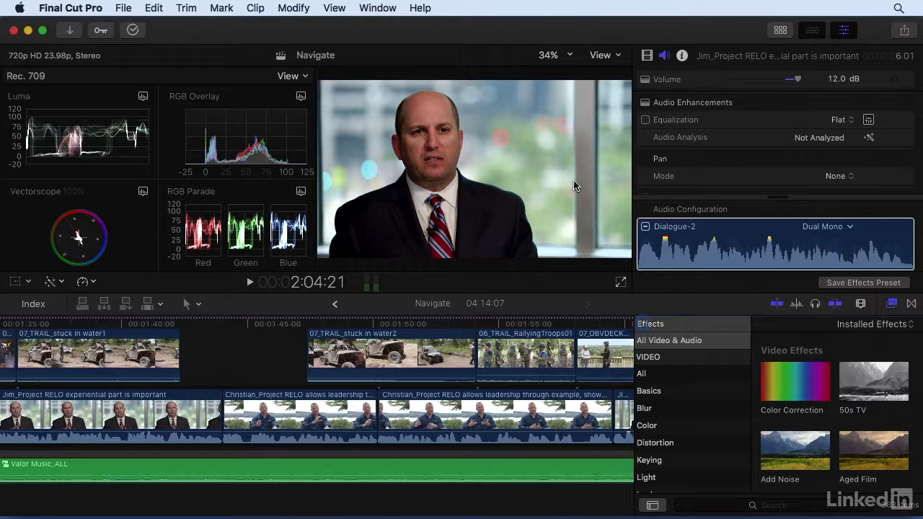
Step: Switch the window layout back to the Default workspace
{"action": "left_click", "coordinate": [380, 8]}
{"action": "mouse_move", "coordinate": [382, 123]}
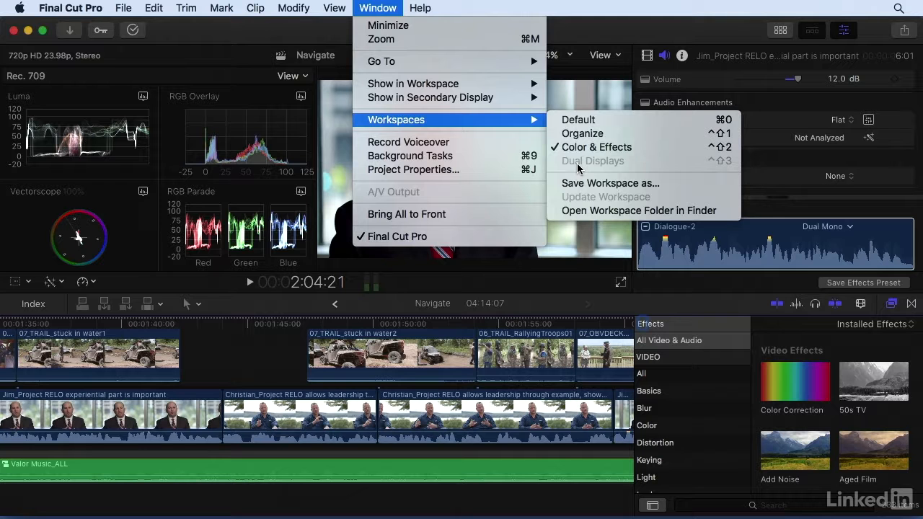
{"action": "left_click", "coordinate": [599, 120]}
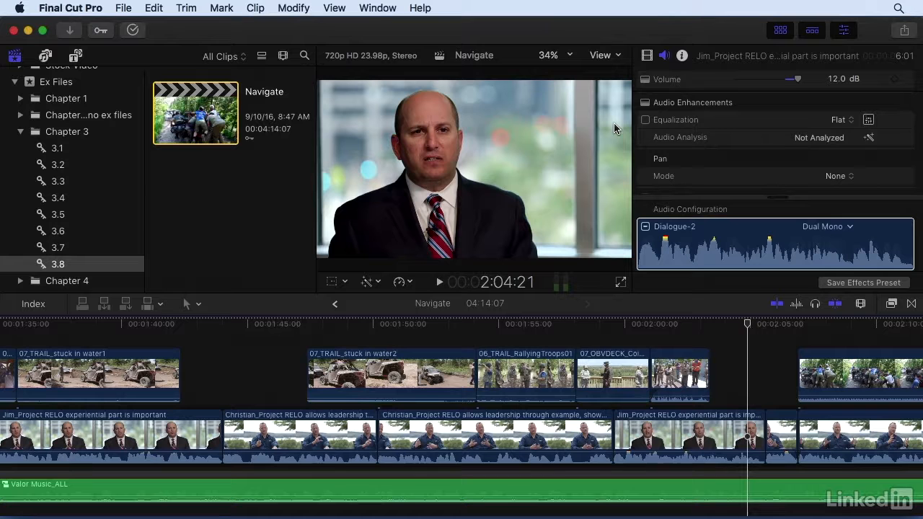
Step: Hide the inspector and the browser so only the viewer and timeline remain
{"action": "left_click", "coordinate": [844, 29]}
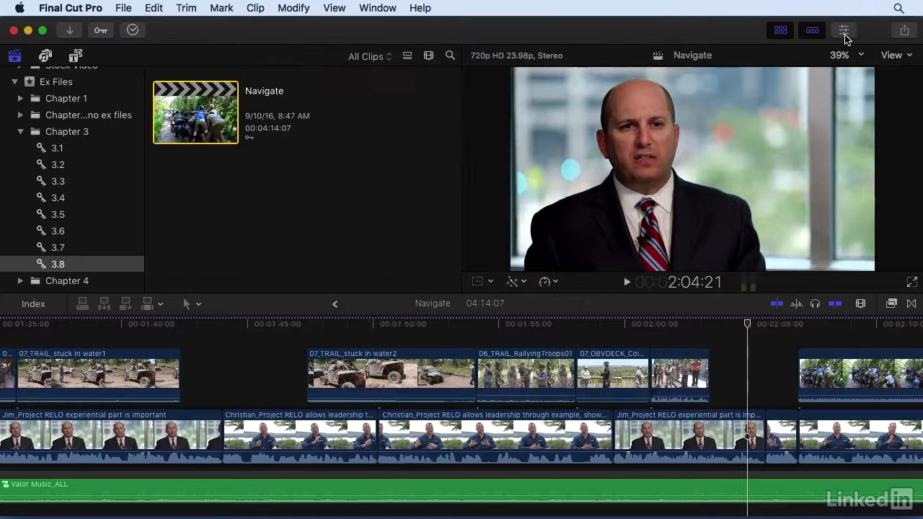
{"action": "left_click", "coordinate": [779, 31]}
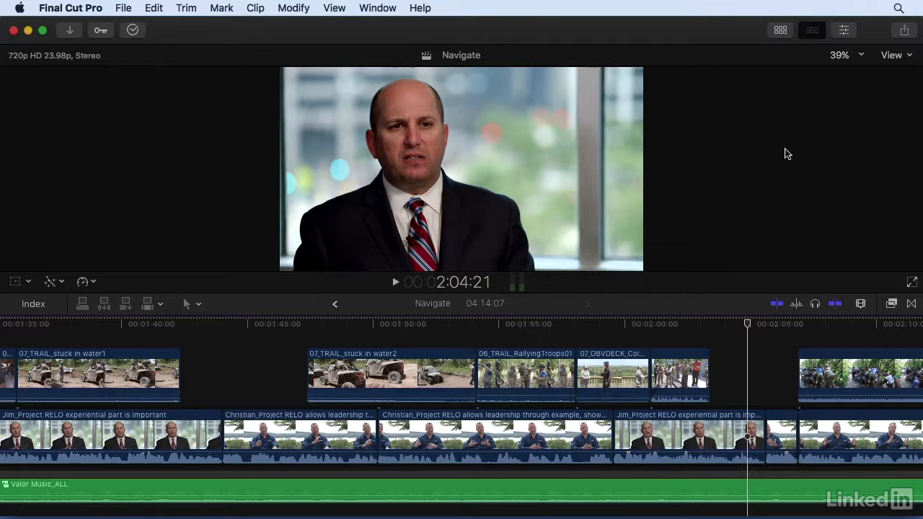
Step: Save the current layout as a new custom workspace named Timeline
{"action": "left_click", "coordinate": [376, 7]}
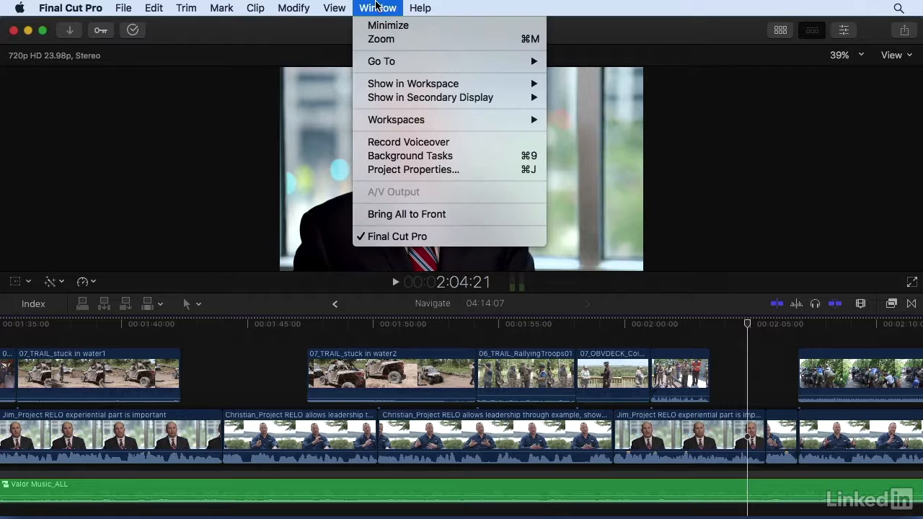
{"action": "mouse_move", "coordinate": [459, 119]}
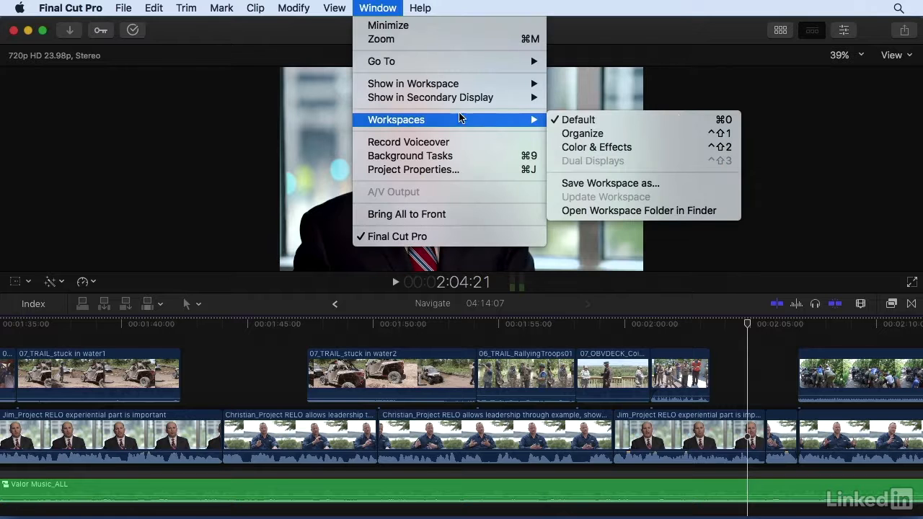
{"action": "left_click", "coordinate": [646, 184]}
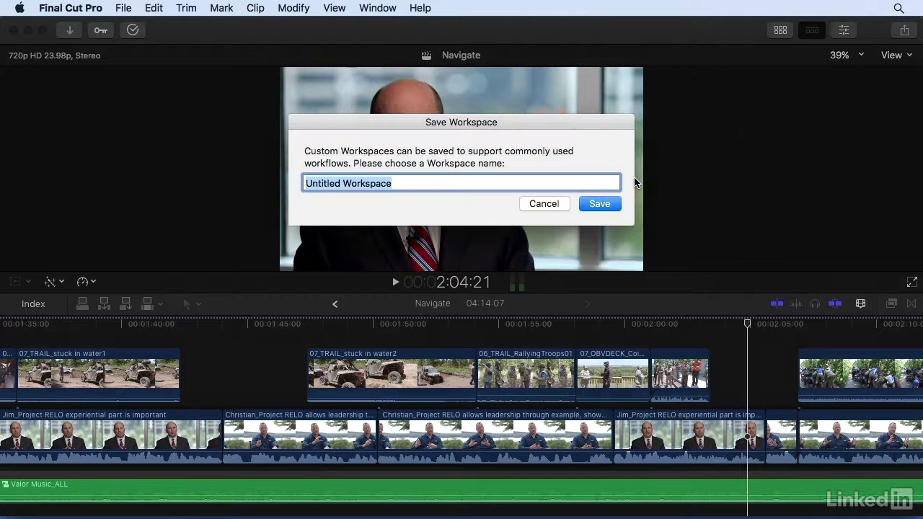
{"action": "type", "text": "Timeline"}
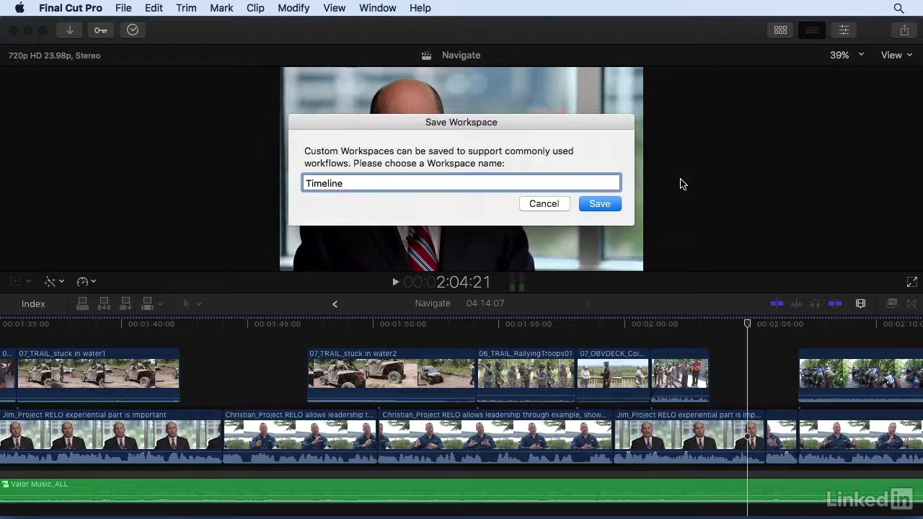
{"action": "left_click", "coordinate": [593, 205]}
Step: Switch to the custom Timeline workspace
{"action": "left_click", "coordinate": [387, 8]}
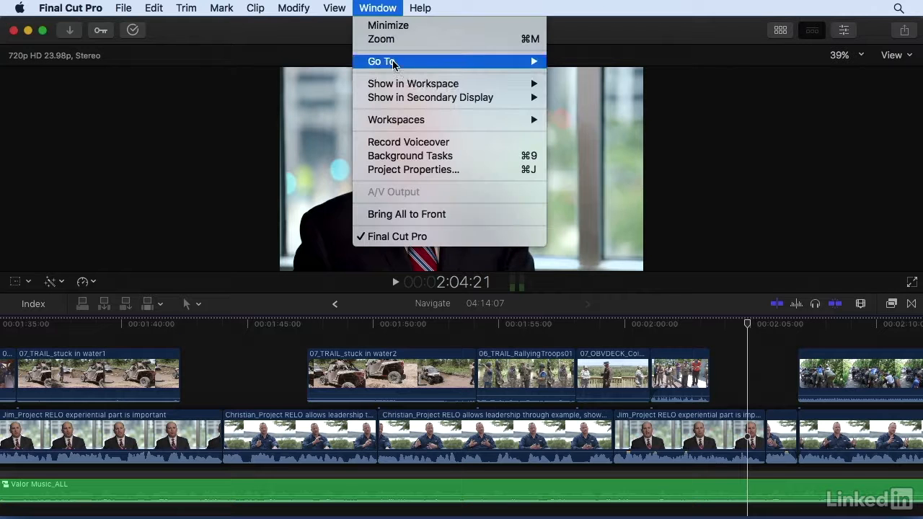
{"action": "left_click", "coordinate": [563, 138]}
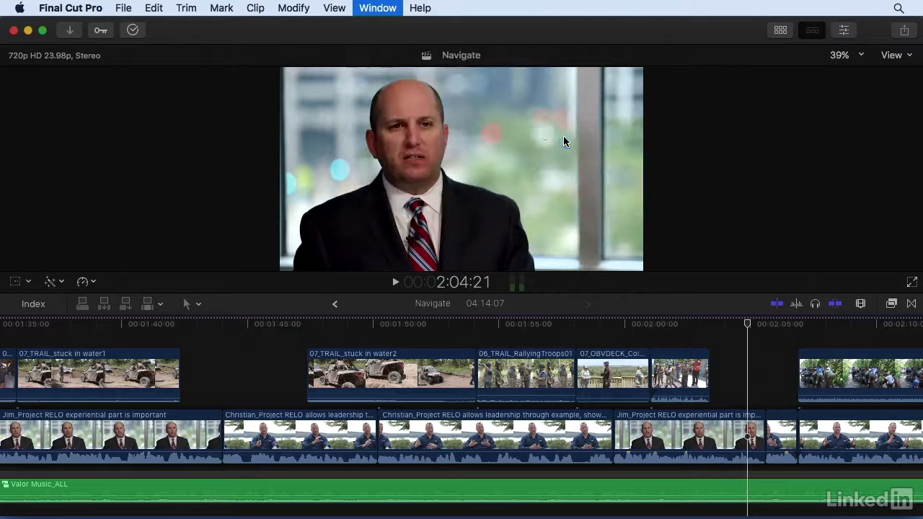
{"action": "left_click", "coordinate": [378, 8]}
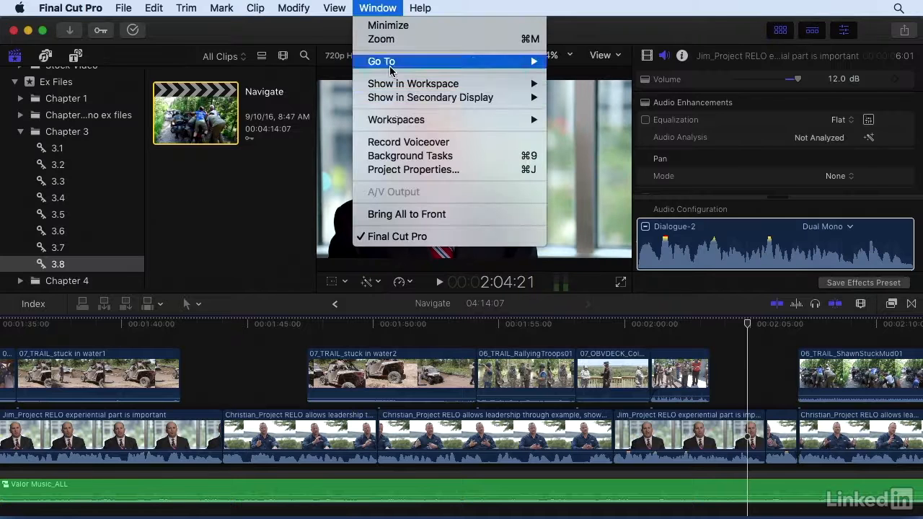
{"action": "mouse_move", "coordinate": [396, 119]}
{"action": "left_click", "coordinate": [560, 116]}
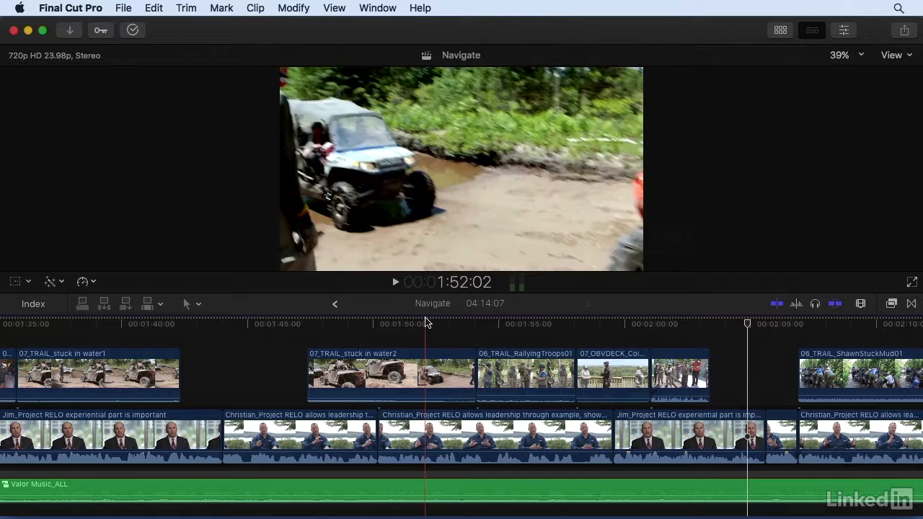
Step: Enlarge the viewer by lowering the timeline divider, then update the Timeline workspace with this layout
{"action": "left_click_drag", "start_coordinate": [423, 296], "coordinate": [425, 344]}
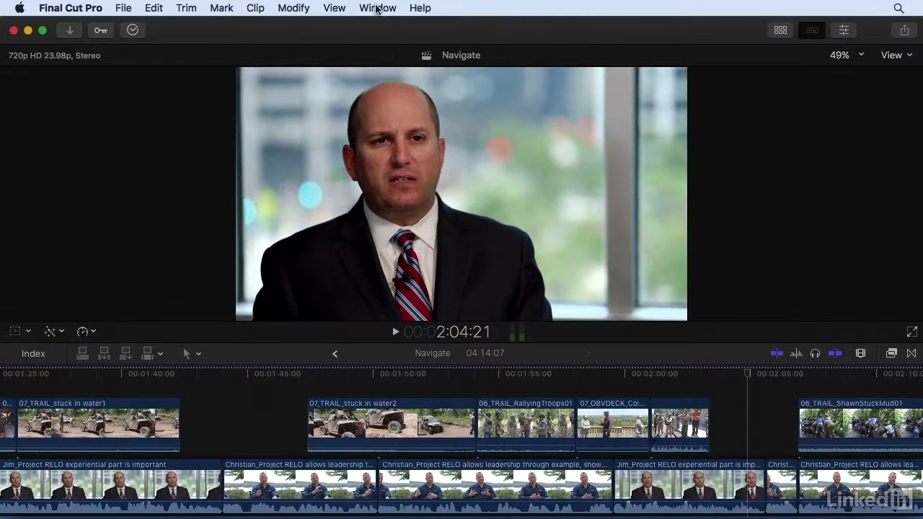
{"action": "left_click", "coordinate": [378, 8]}
{"action": "mouse_move", "coordinate": [386, 121]}
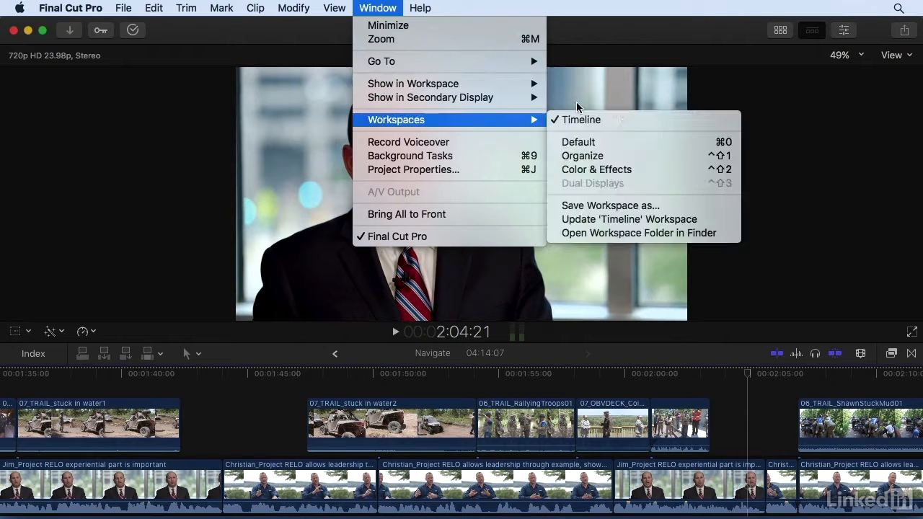
{"action": "left_click", "coordinate": [608, 219]}
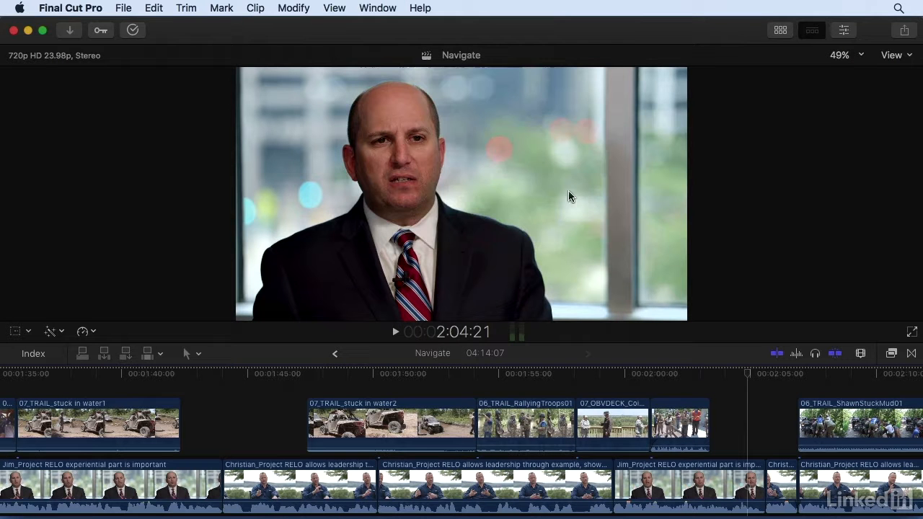
Step: Switch to the Default workspace and hide the inspector
{"action": "left_click", "coordinate": [378, 7]}
{"action": "mouse_move", "coordinate": [395, 121]}
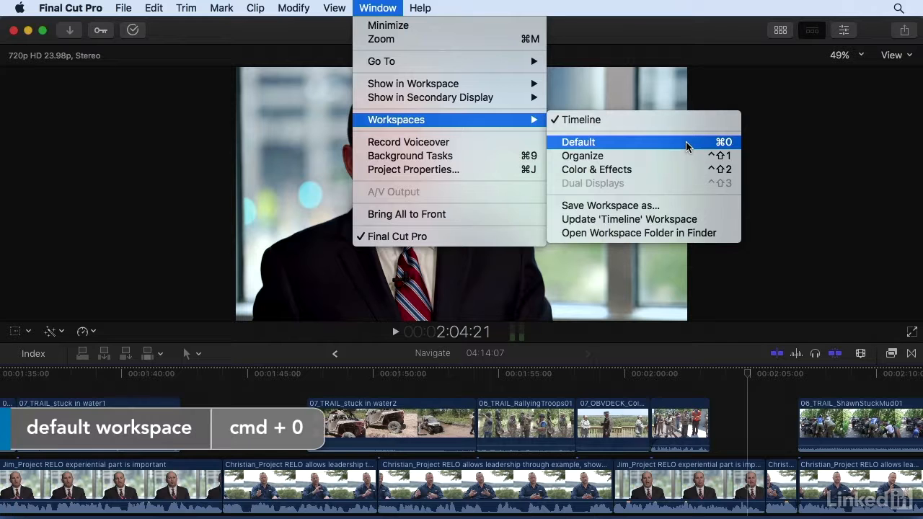
{"action": "left_click", "coordinate": [686, 141]}
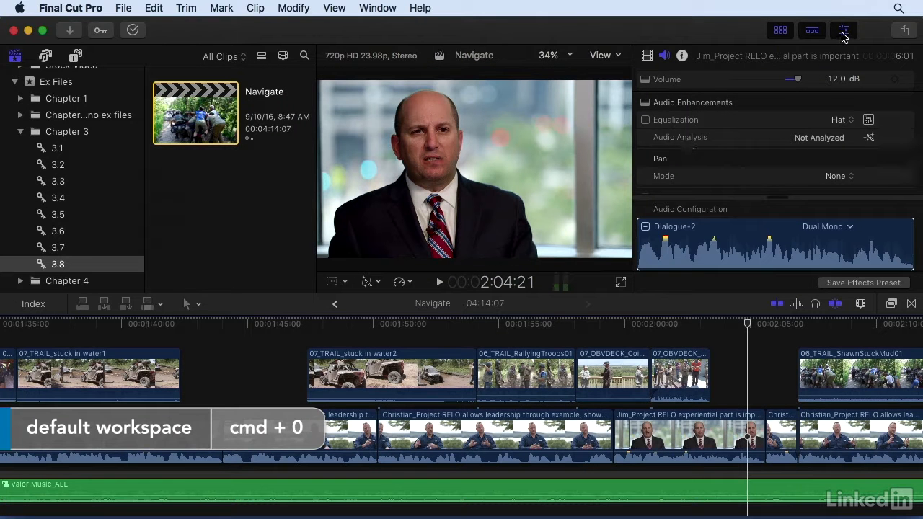
{"action": "left_click", "coordinate": [844, 32]}
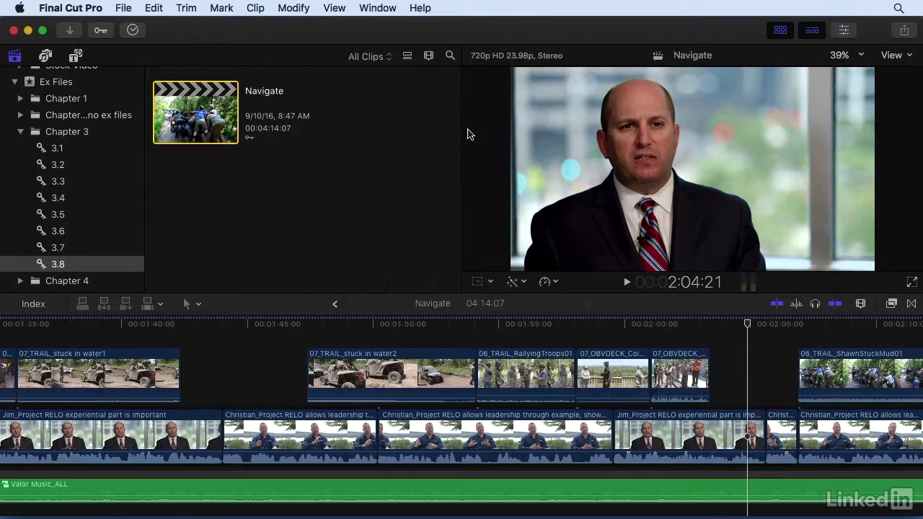